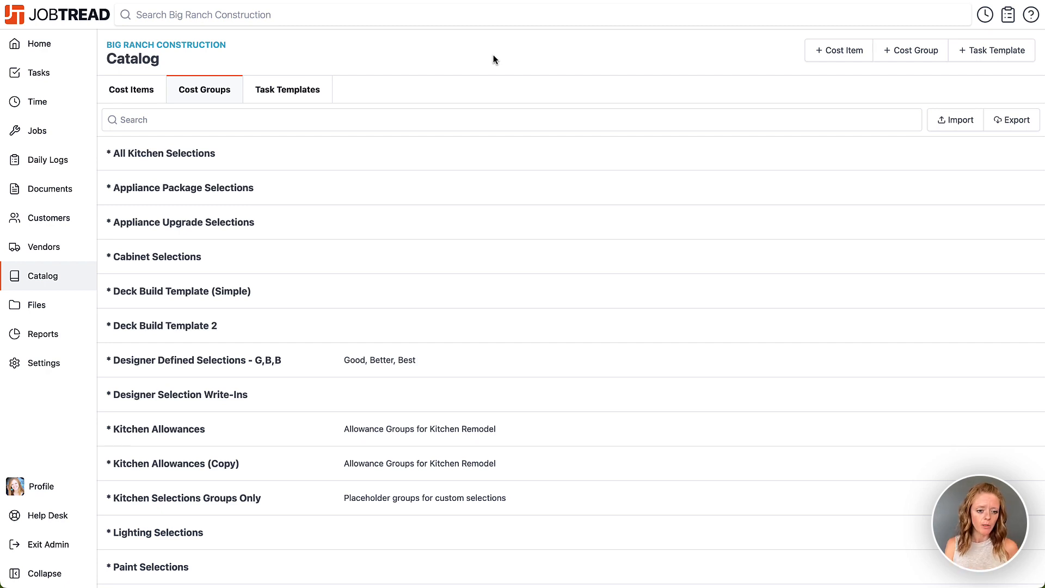
Review the * Designer Selection Write-Ins cost group in the catalog, and open the selections of Job 194
click(289, 407)
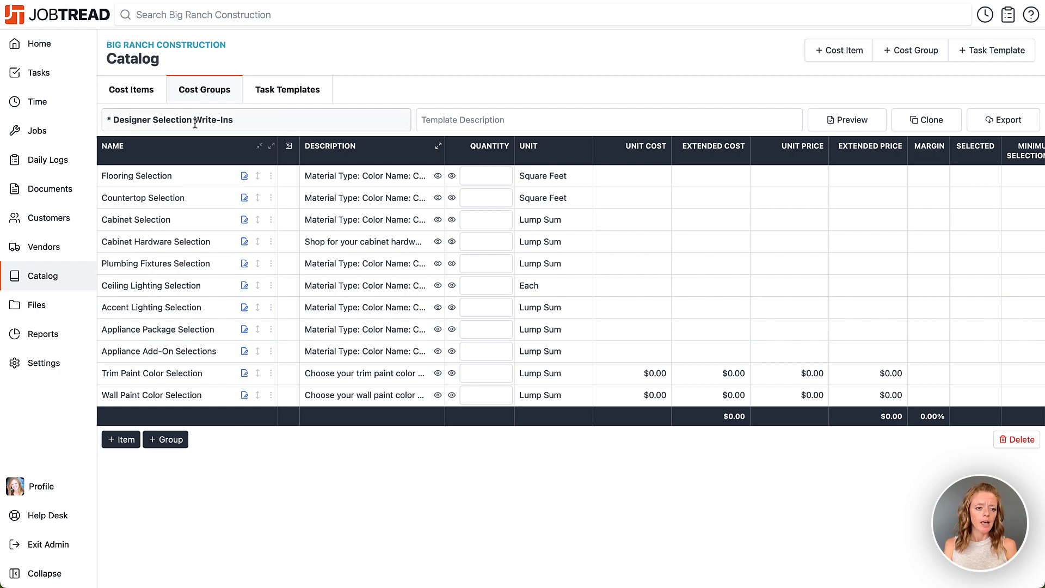
click(69, 130)
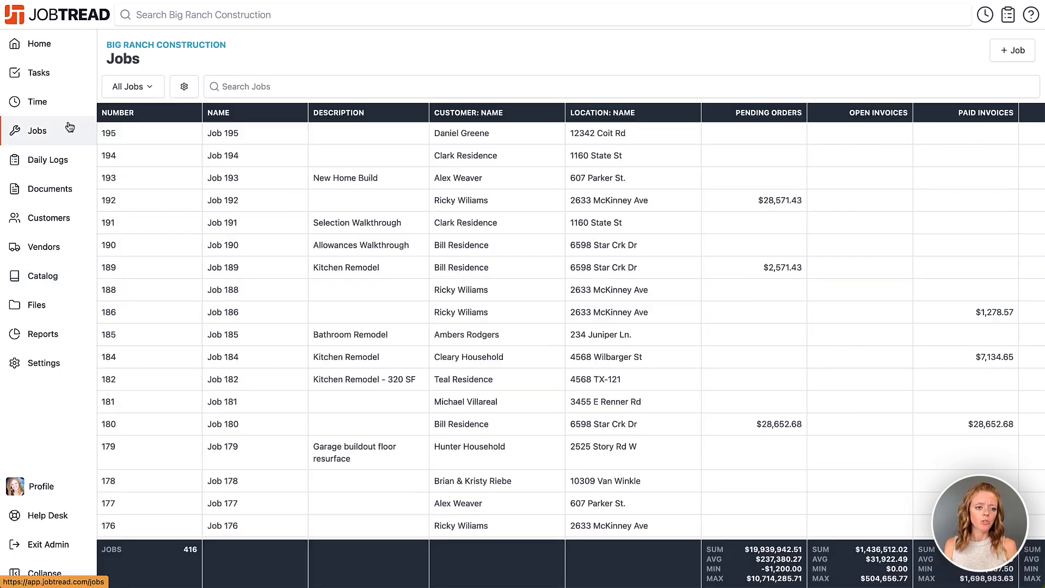
click(336, 162)
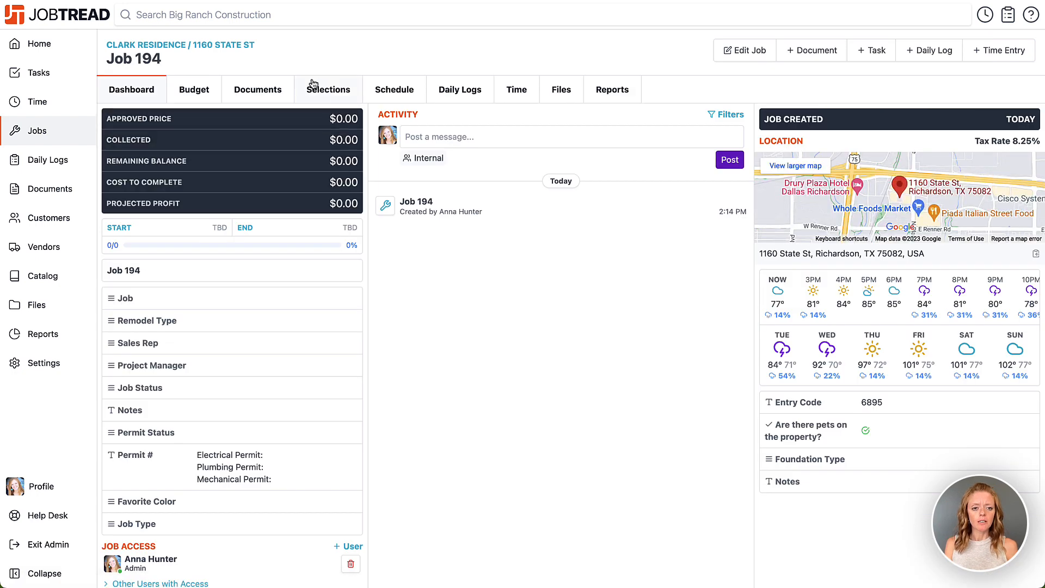
click(321, 98)
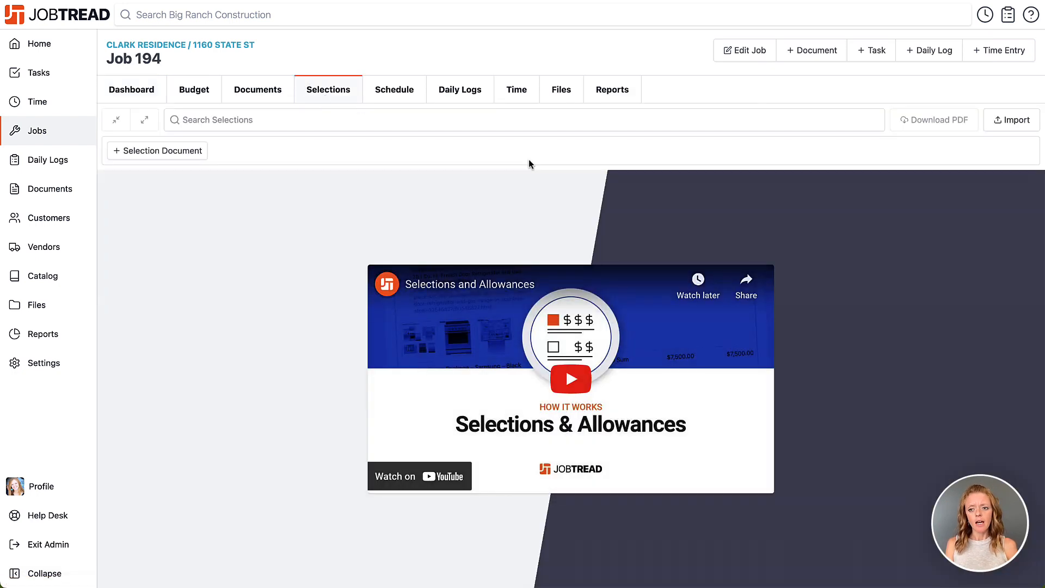
Start a selections import from the catalog using the * Designer Selection Write-Ins cost group
click(1019, 121)
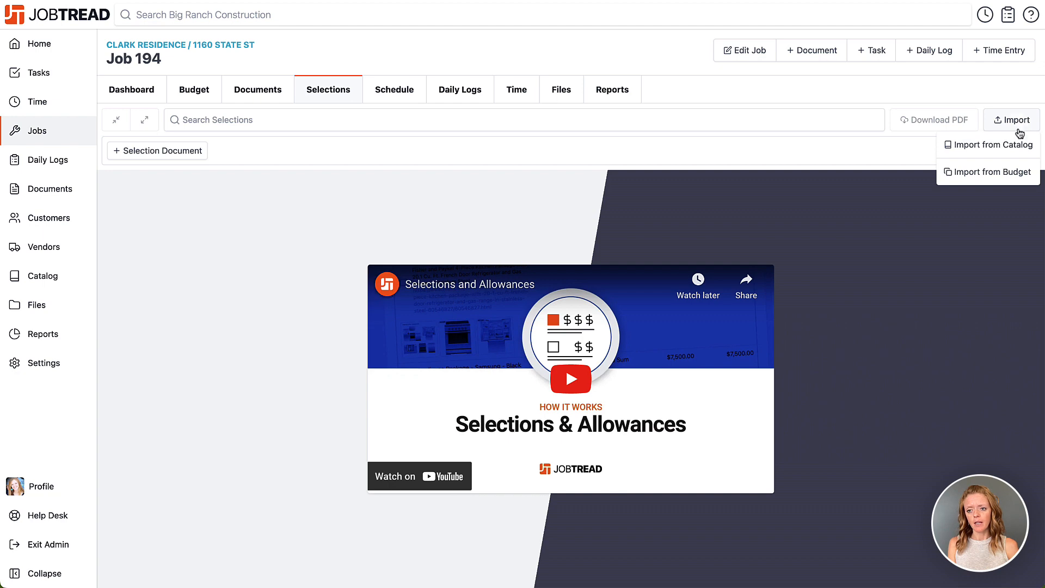
click(1026, 148)
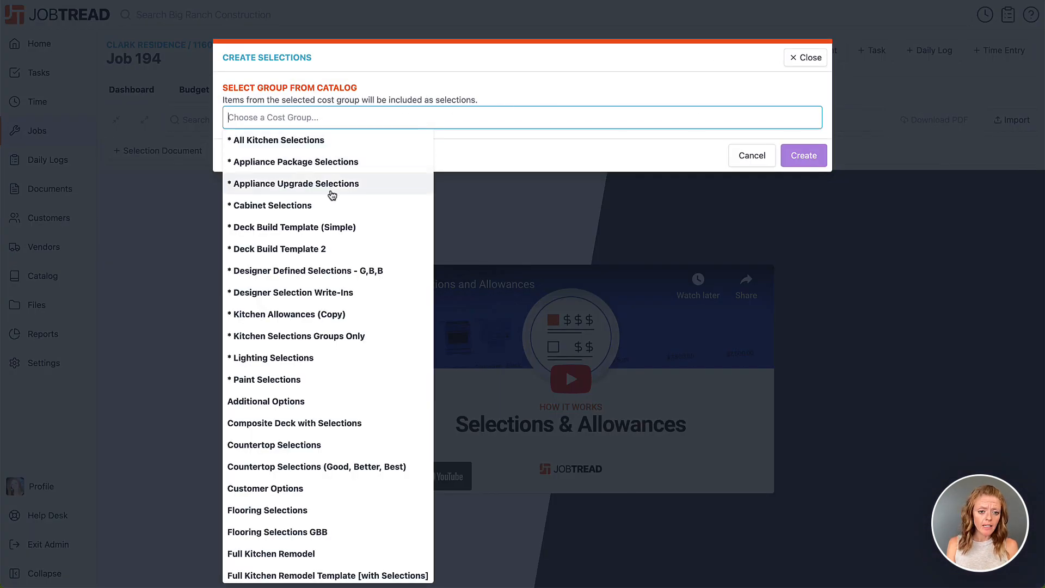
click(338, 295)
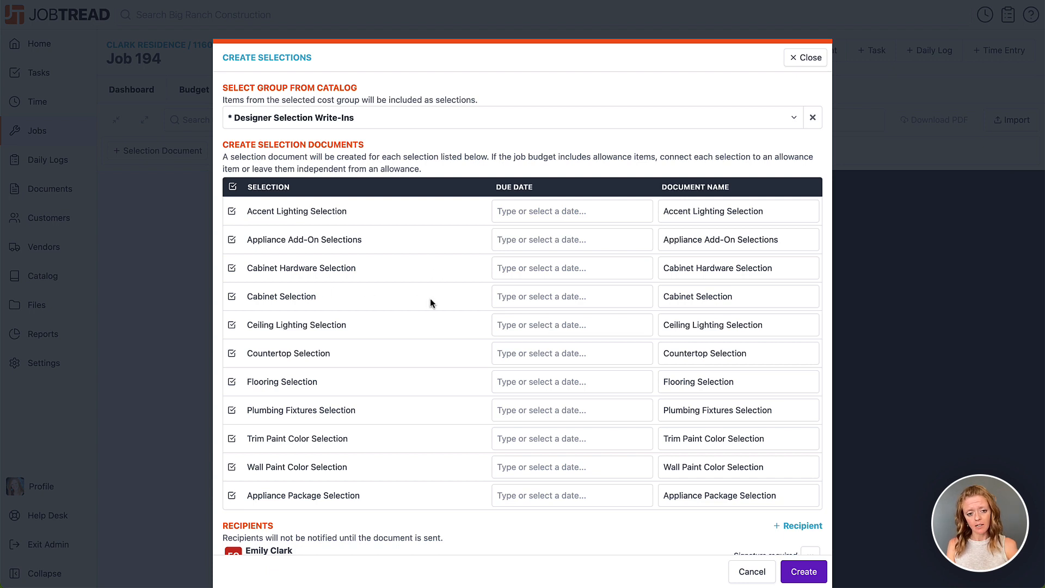
click(231, 326)
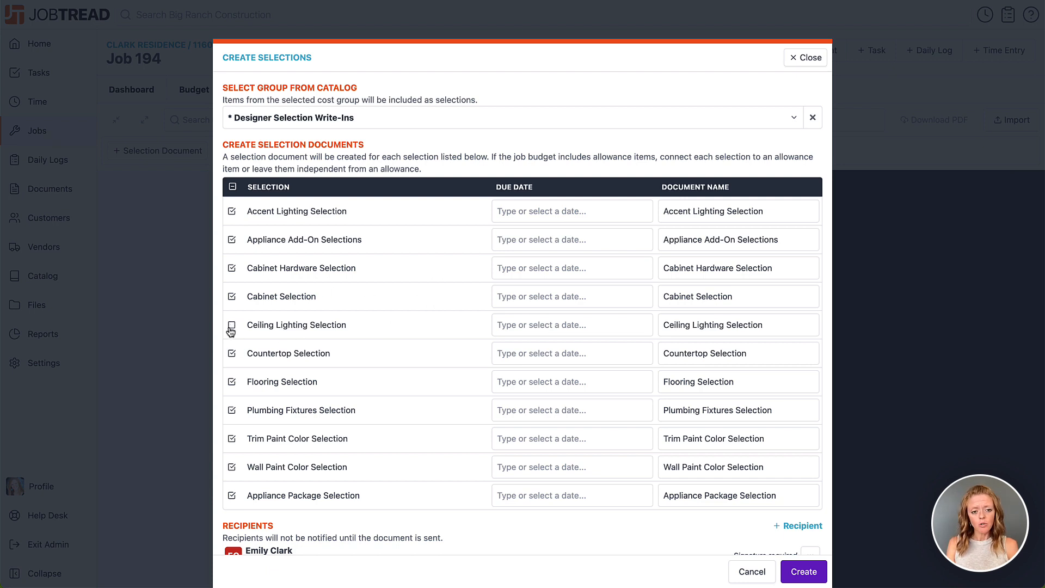
click(232, 298)
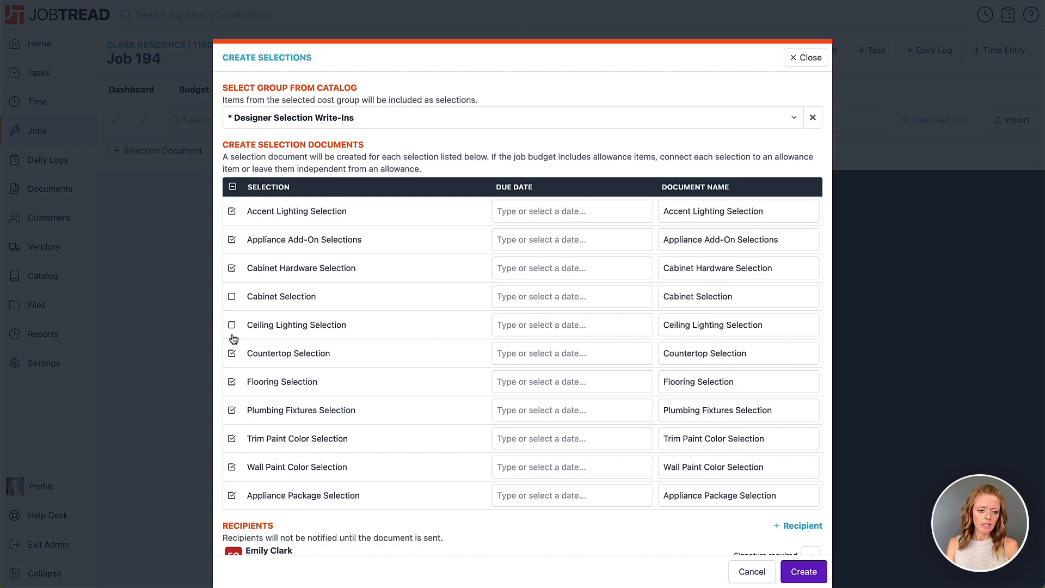
click(231, 326)
click(232, 299)
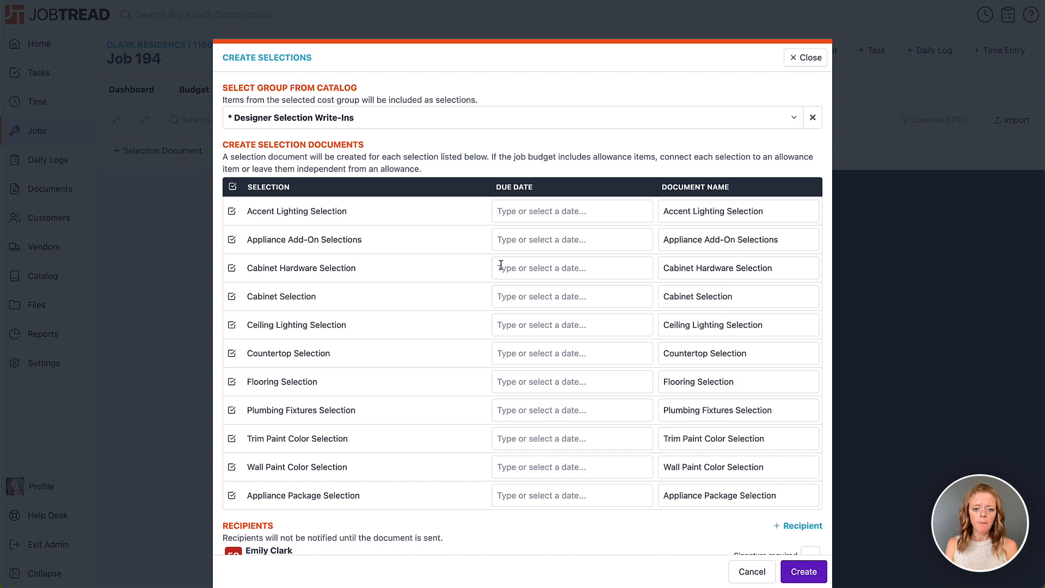
Set the 2023 due dates: Accent Lighting Jun 15, Appliance Add-On Jun 16, Cabinet Hardware Jun 30 and Cabinet Selection Jun 29
click(561, 212)
click(590, 309)
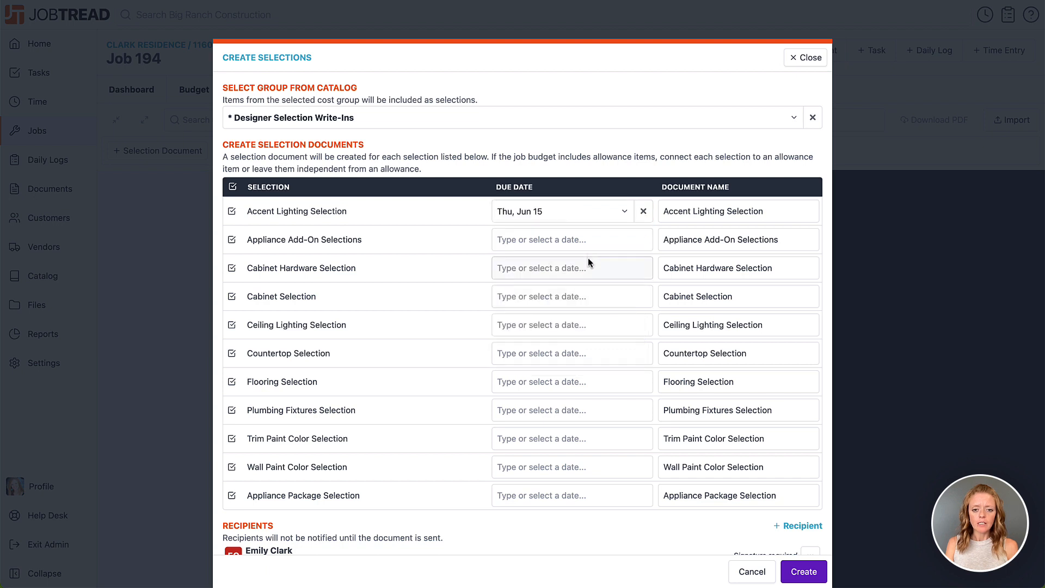
click(587, 248)
click(612, 337)
click(592, 271)
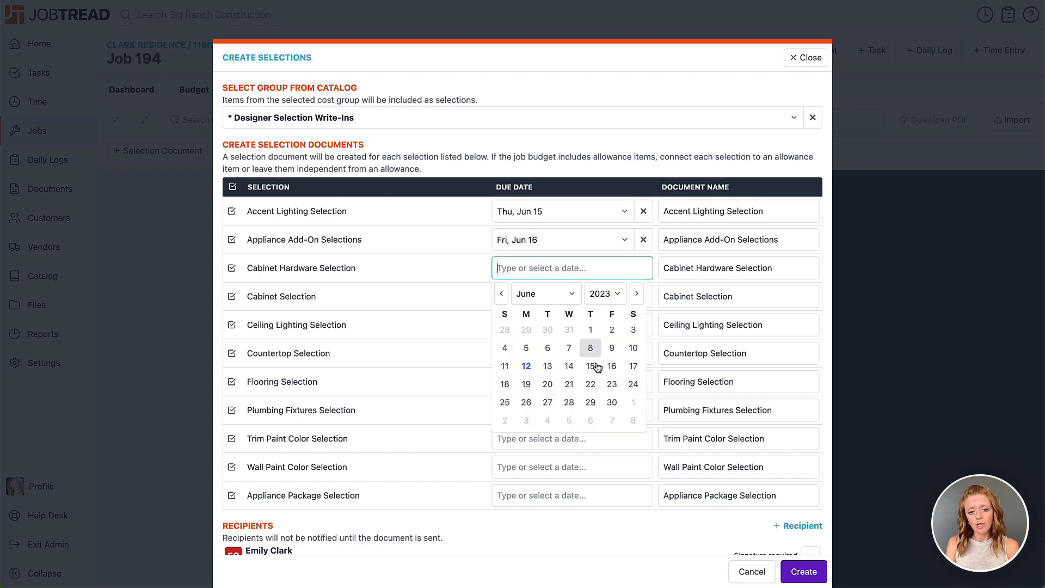
click(608, 402)
click(579, 296)
click(588, 428)
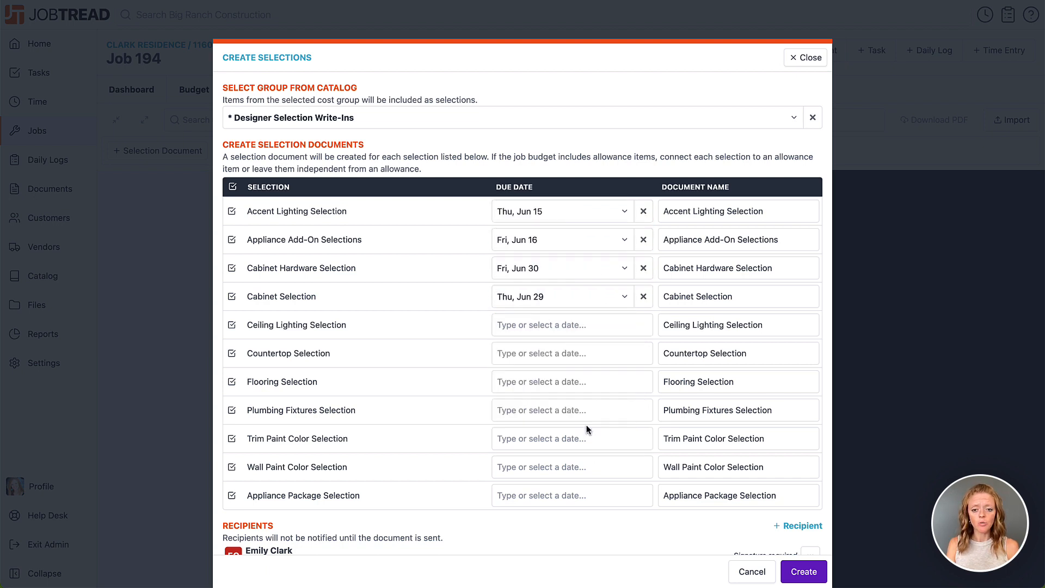
Set the 2023 due dates: Ceiling Lighting Jun 21, Countertop Jun 23, Flooring Jun 27 and Plumbing Fixtures Jun 24
click(576, 333)
click(569, 442)
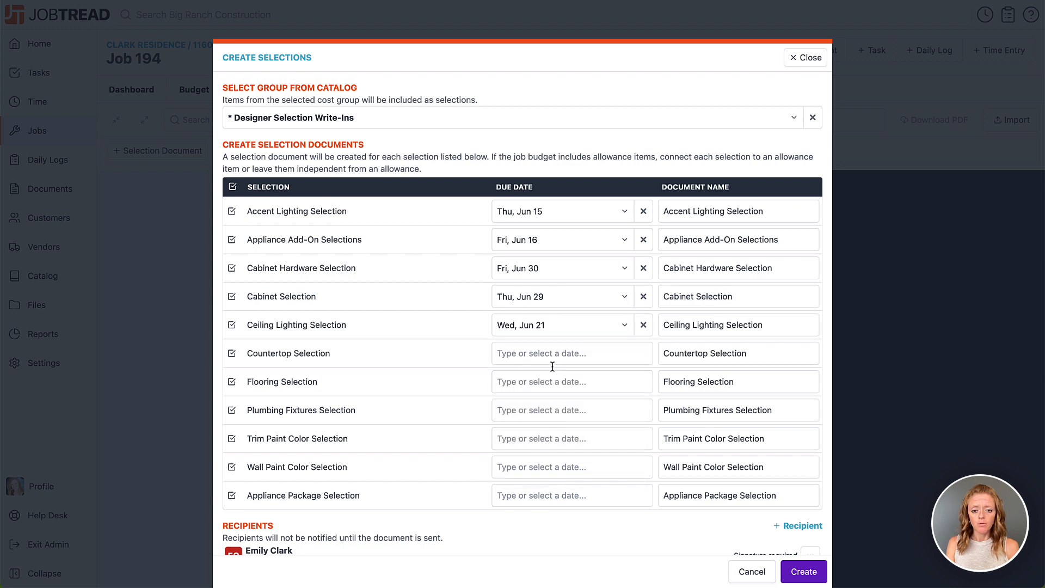
click(552, 362)
click(612, 469)
click(574, 381)
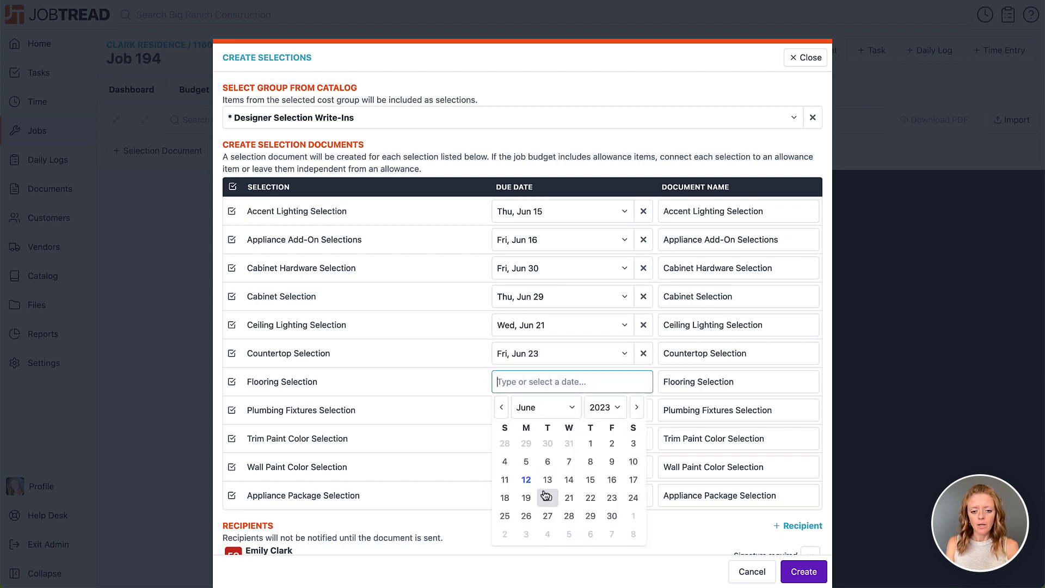
click(548, 516)
click(550, 411)
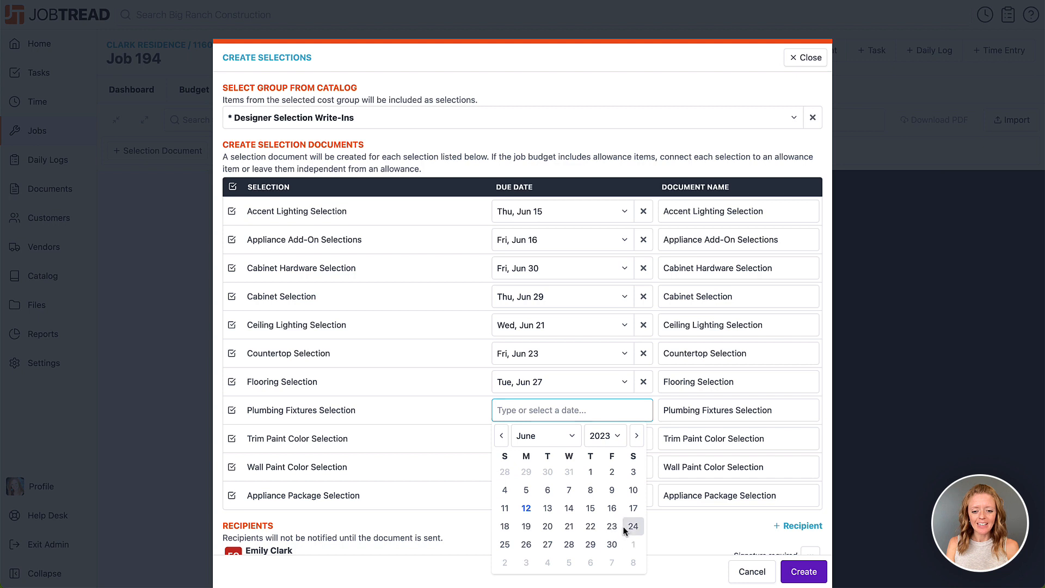
click(633, 526)
Set the 2023 due dates: Trim Paint Color Jun 20, Wall Paint Color Jun 23 and Appliance Package Jun 29
click(553, 439)
click(548, 383)
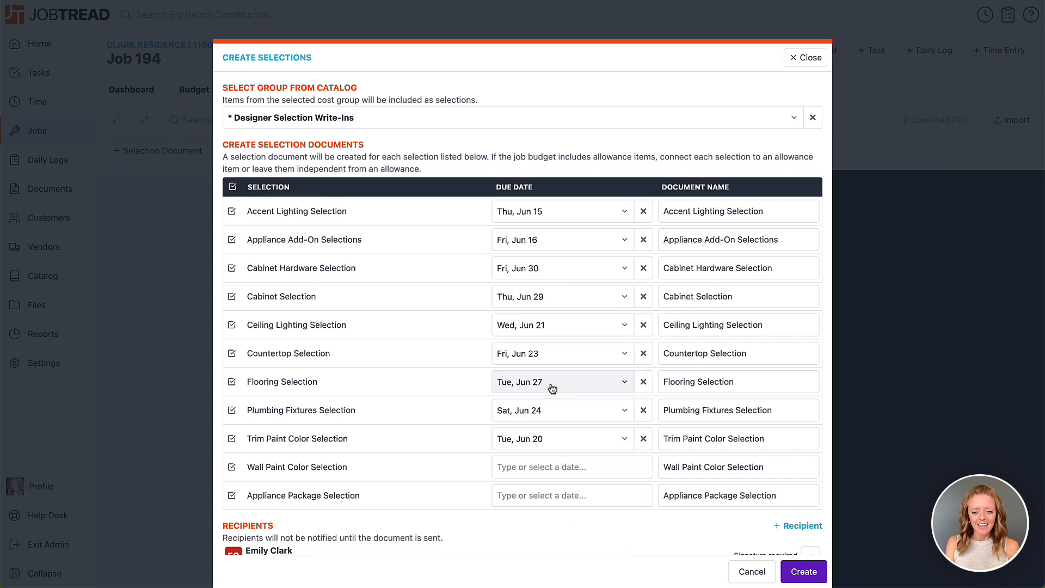
click(551, 469)
click(612, 410)
click(572, 496)
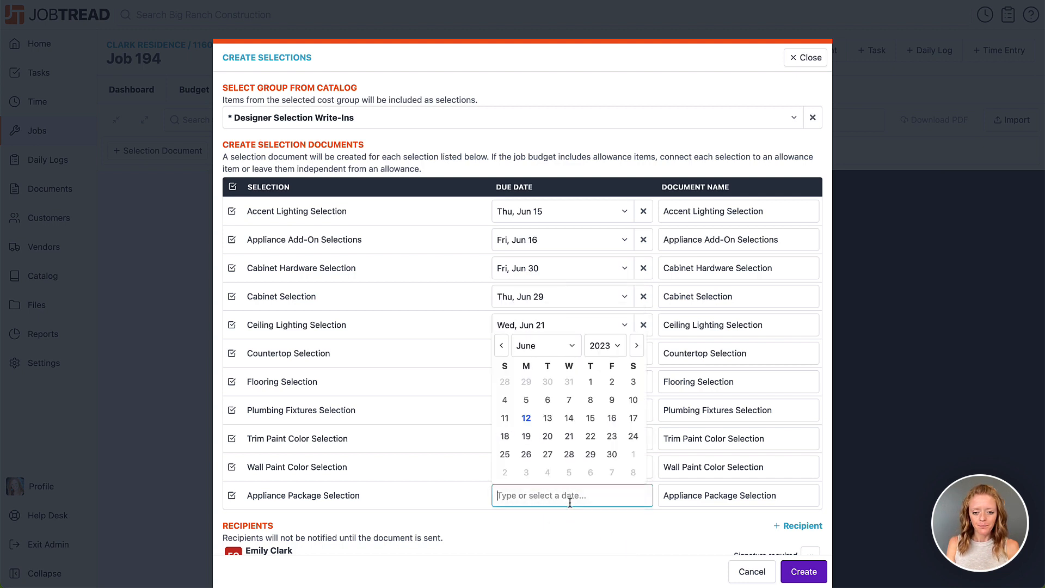
click(592, 456)
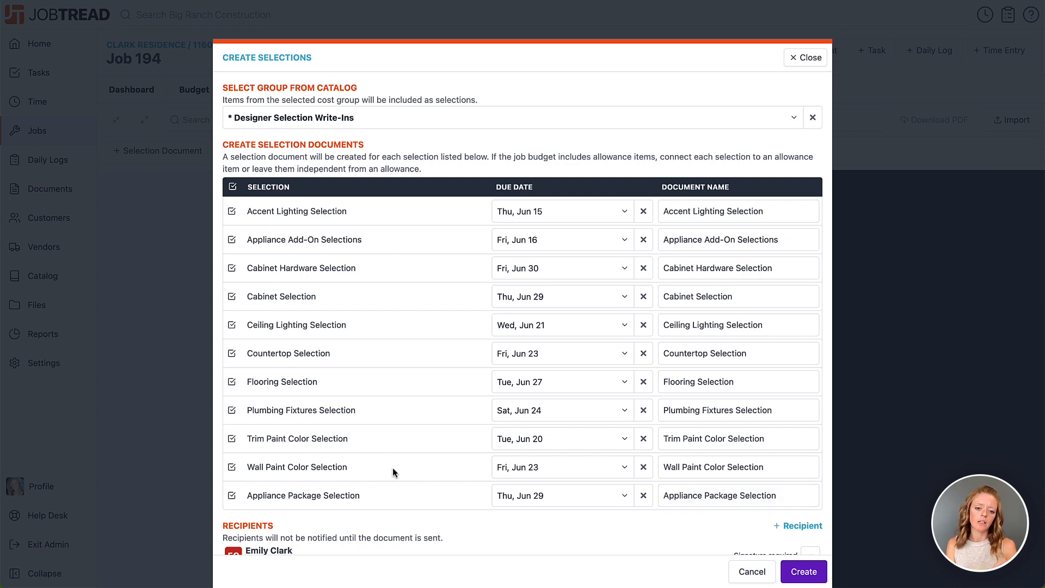
Change the Trim Paint Color Selection's due date to Jun 23 and its document name to Paint Color Selection
click(554, 449)
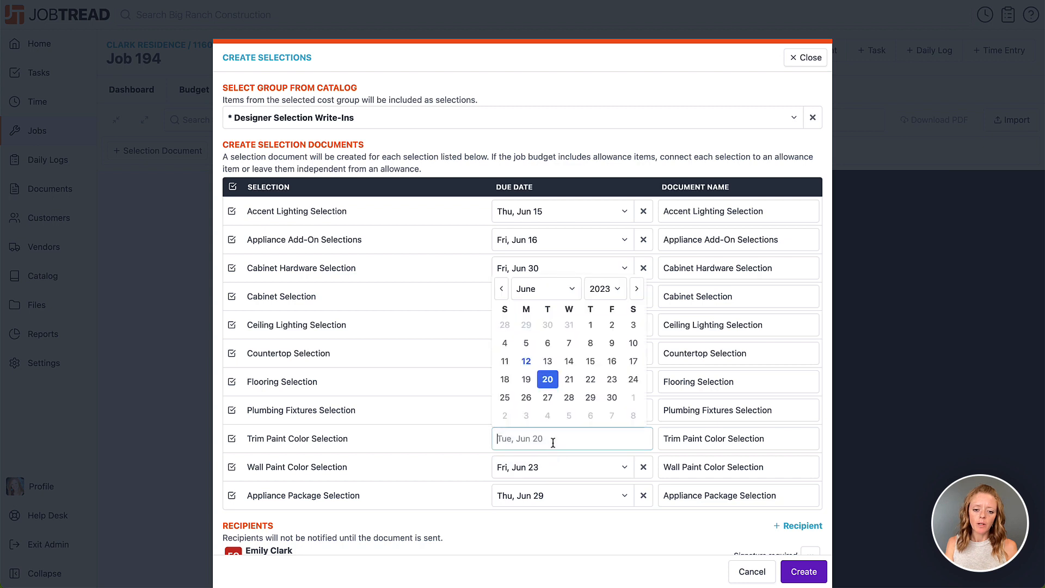
click(605, 381)
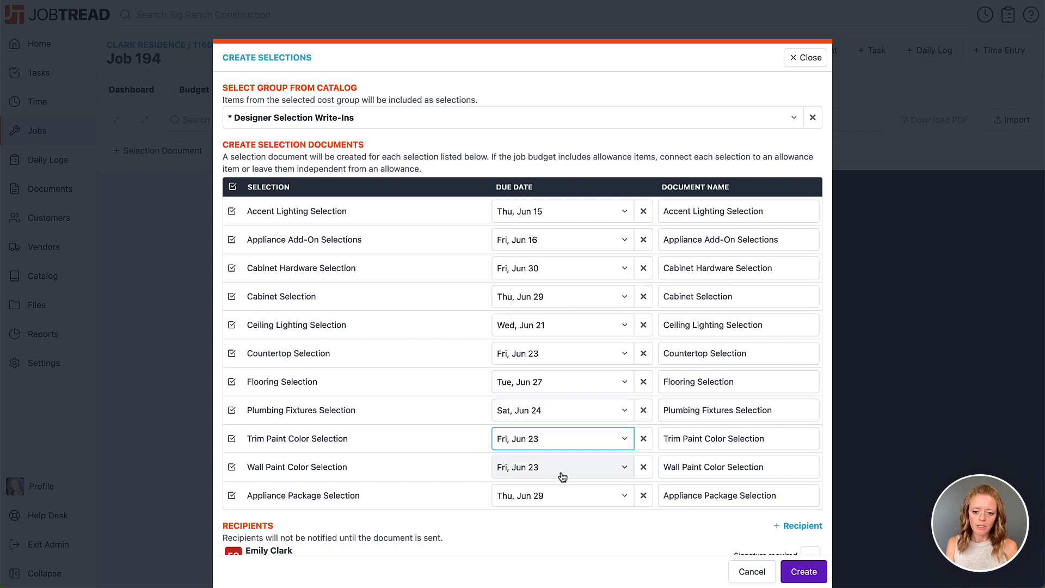
click(761, 439)
drag(682, 439, 658, 443)
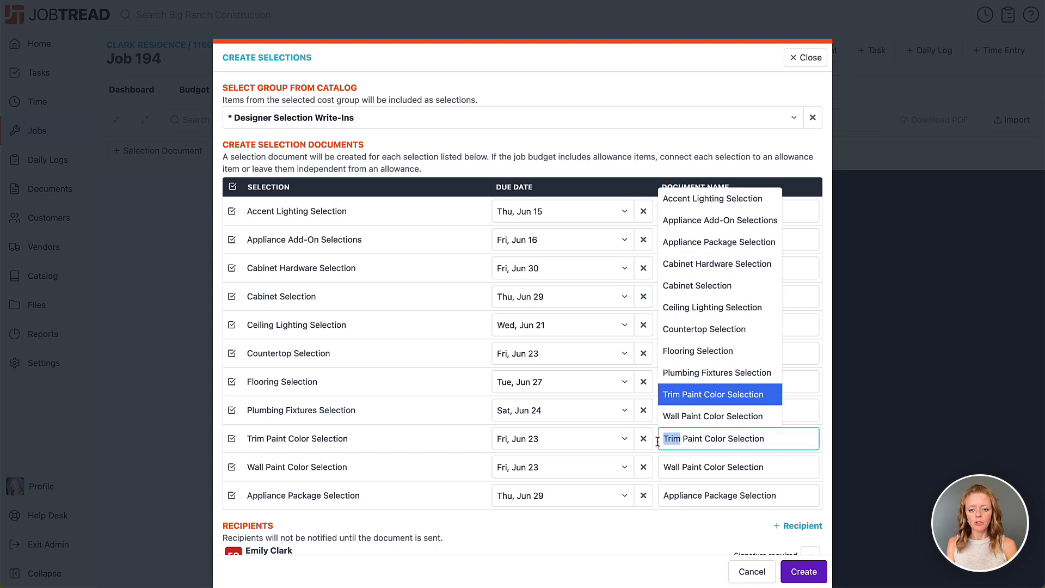
key(BackSpace)
key(Delete)
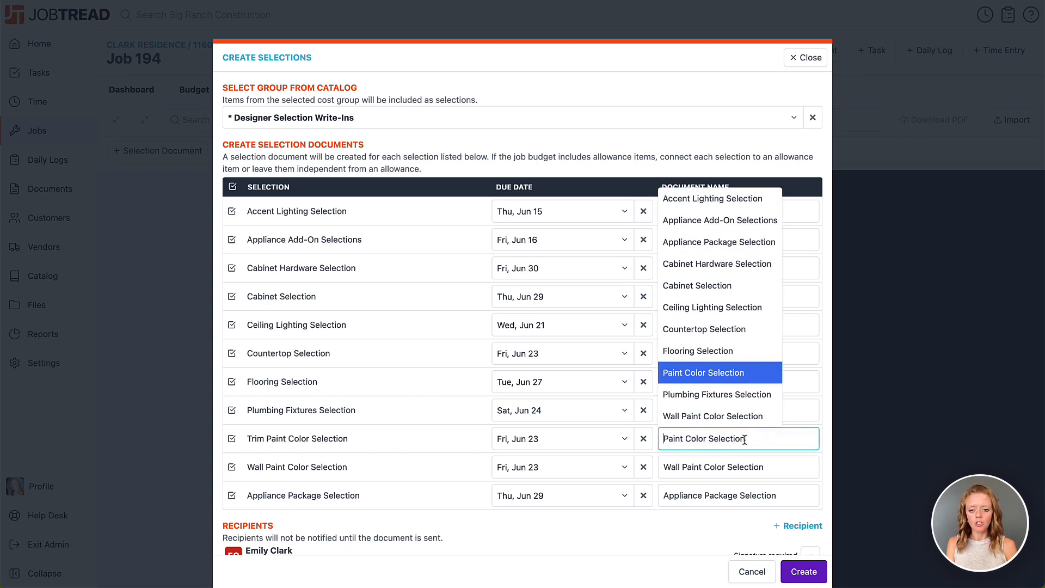
Assign the Wall Paint Color Selection to the Paint Color Selection document and create the selection documents
click(763, 467)
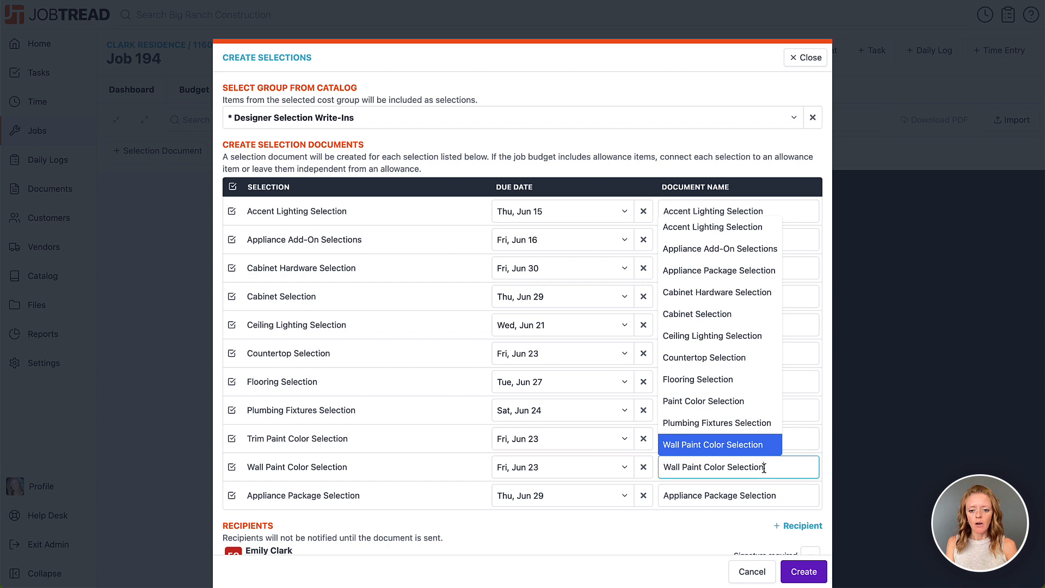
click(724, 401)
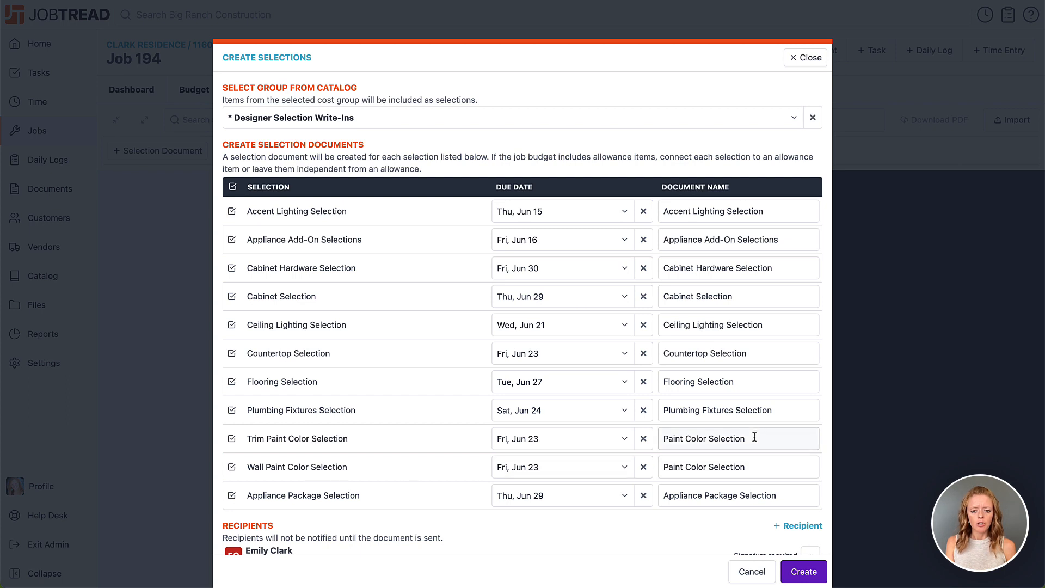
scroll(756, 436, down, 3)
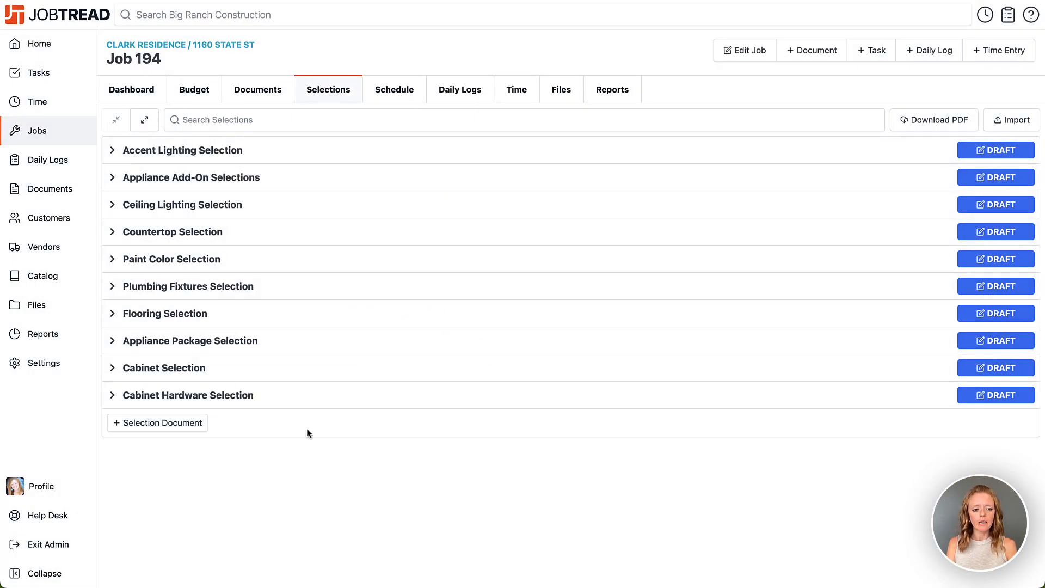
Expand all selection documents, examine the write-in description fields of the lighting and appliance add-on selections, and collapse them all
click(146, 121)
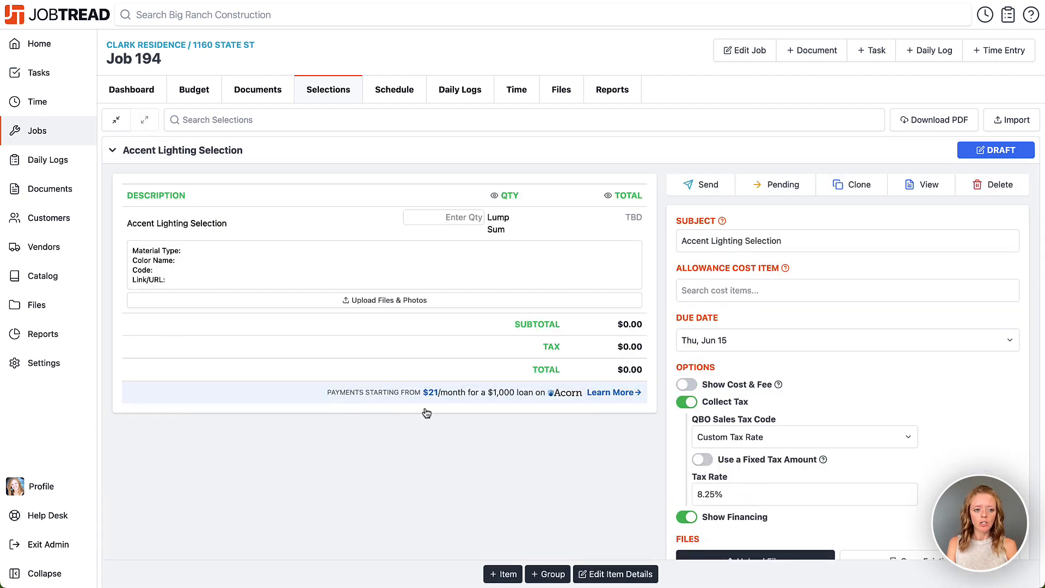
click(214, 266)
click(217, 283)
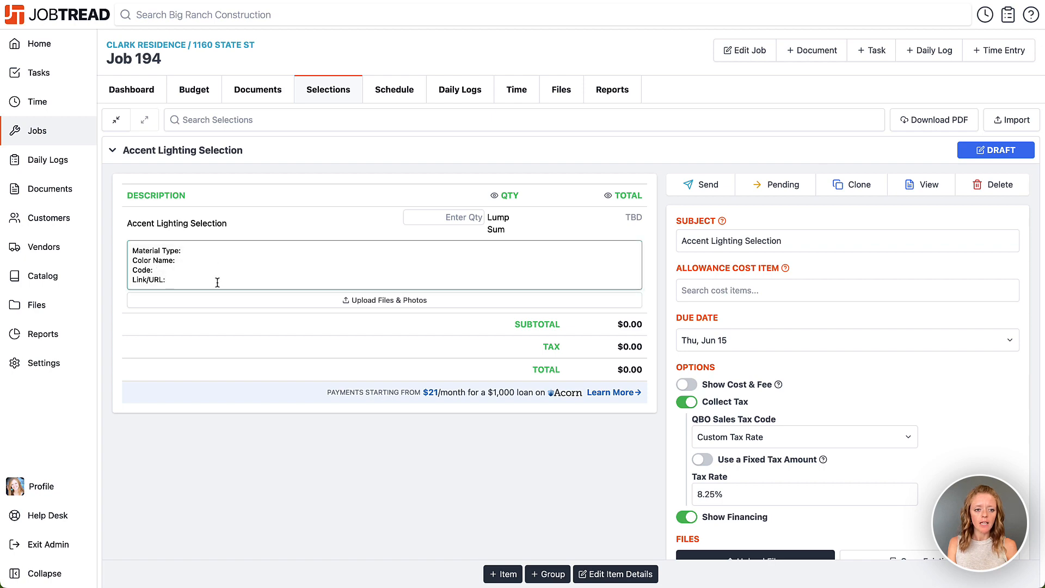
scroll(238, 390, down, 14)
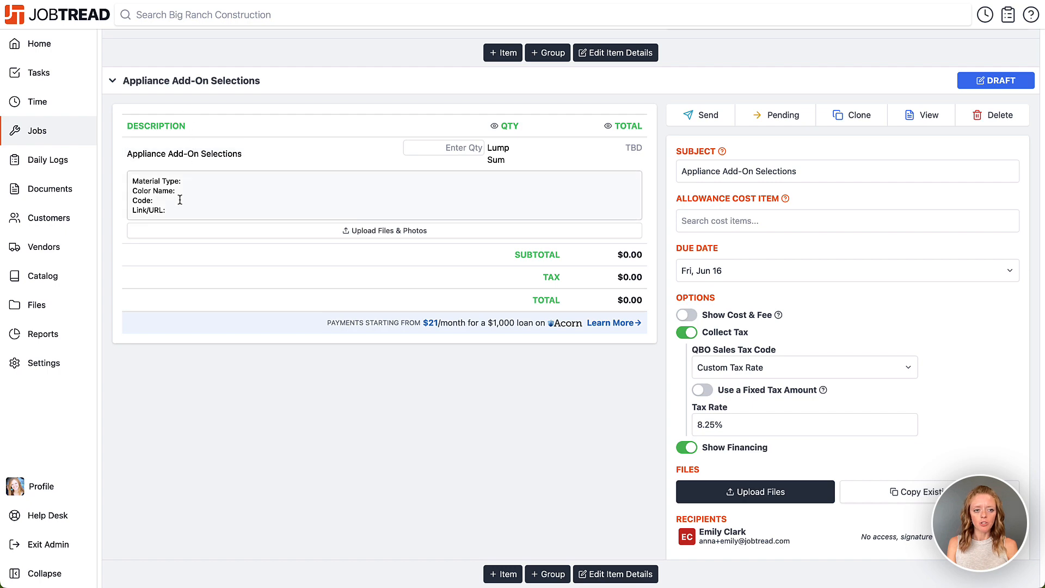
click(212, 213)
scroll(212, 214, up, 15)
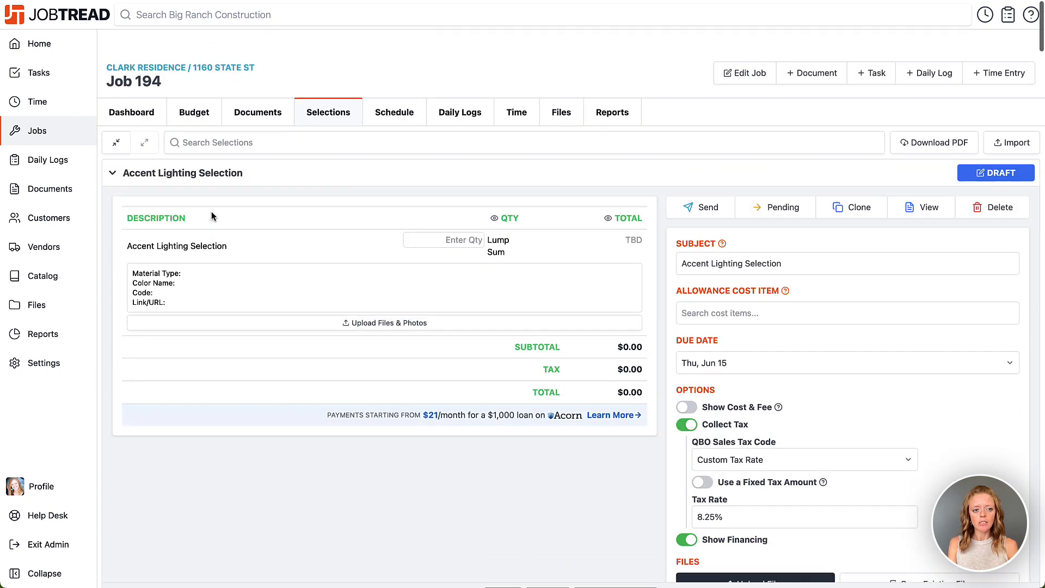
click(116, 120)
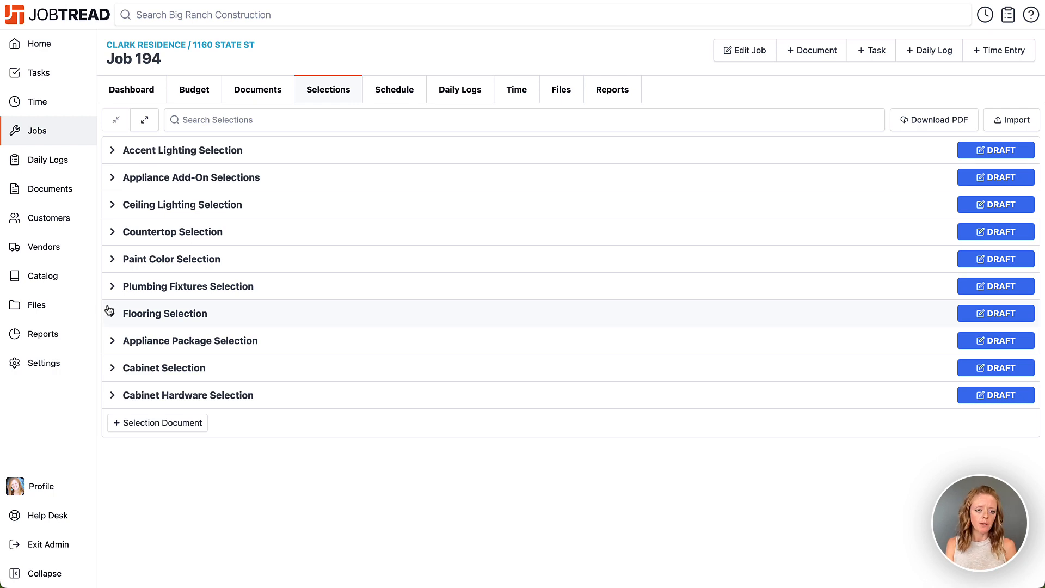
Expand the Paint Color Selection document, examine its trim and wall paint items, and collapse it
click(113, 260)
scroll(220, 408, down, 3)
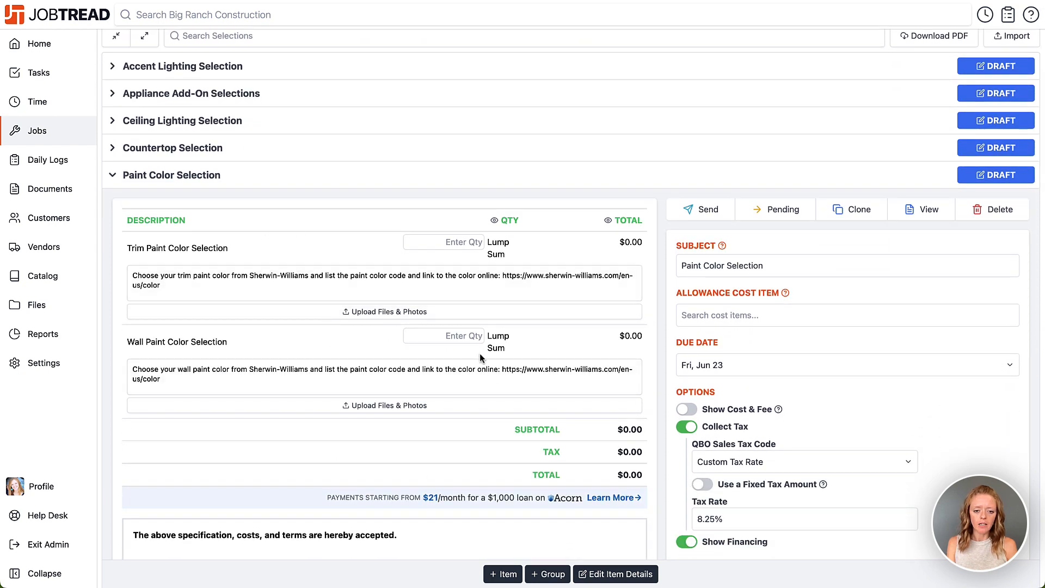
scroll(480, 356, down, 1)
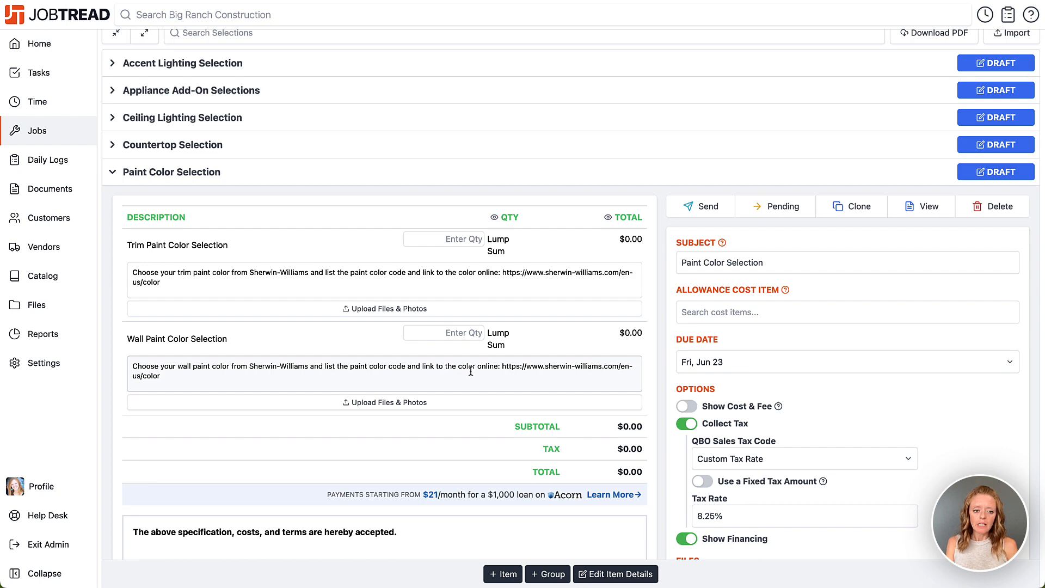
scroll(470, 371, up, 3)
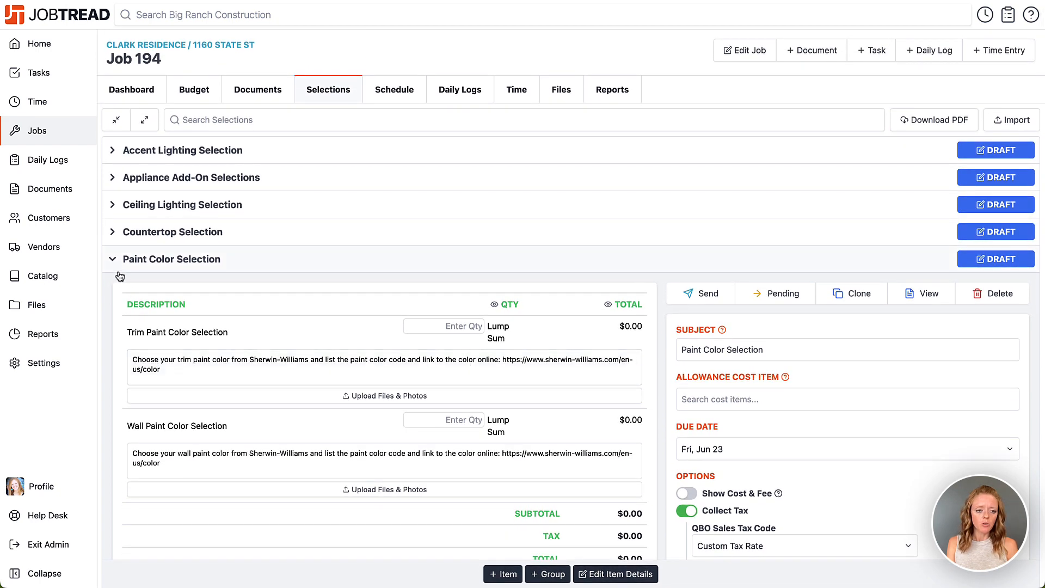
click(113, 261)
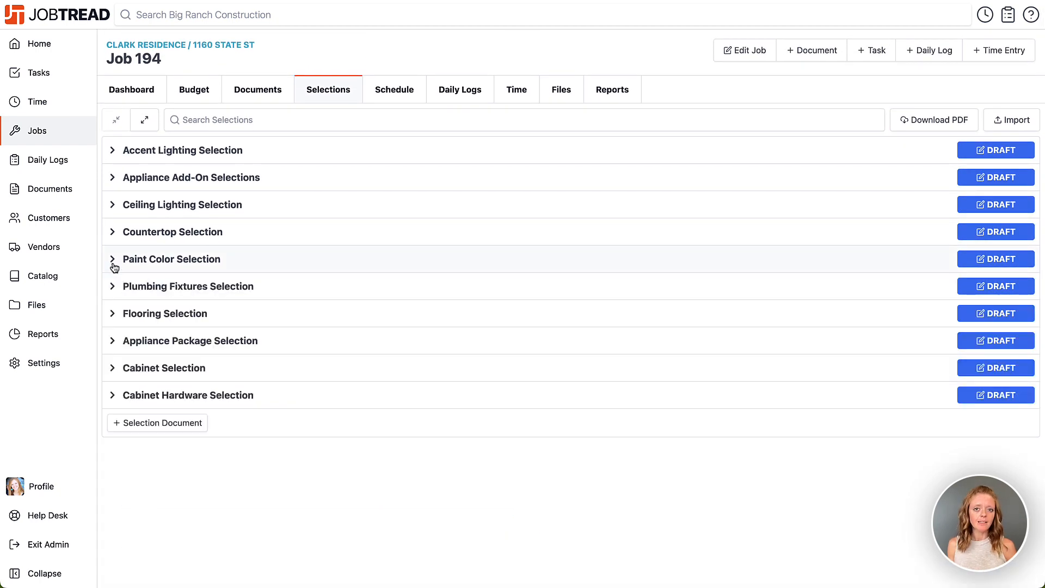
Open the catalog's * Designer Defined Selections - G,B,B cost group, expand all its groups, and examine the good, better and best options
click(50, 276)
click(207, 98)
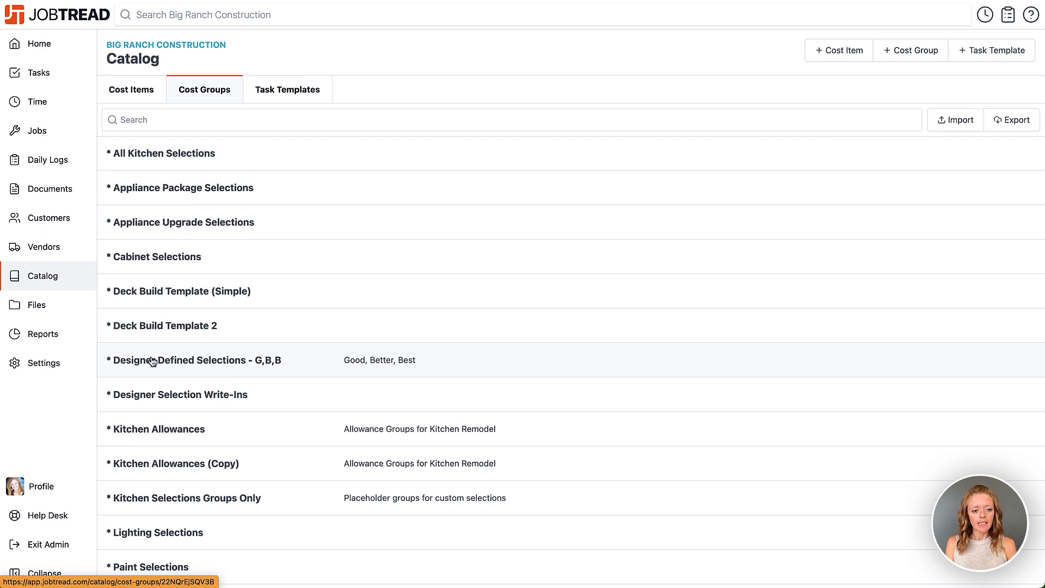
click(310, 364)
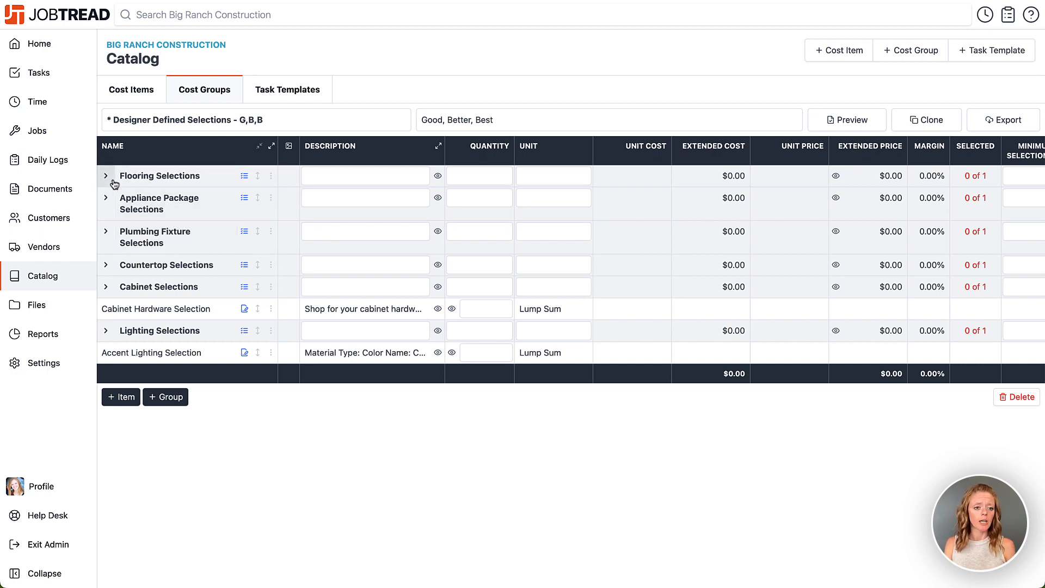
click(271, 146)
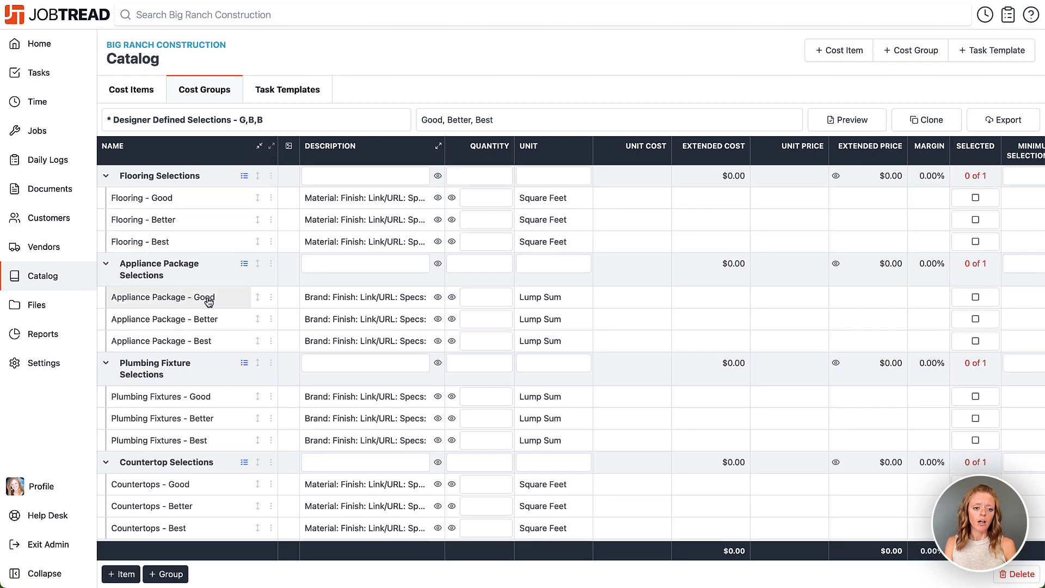
scroll(194, 347, down, 2)
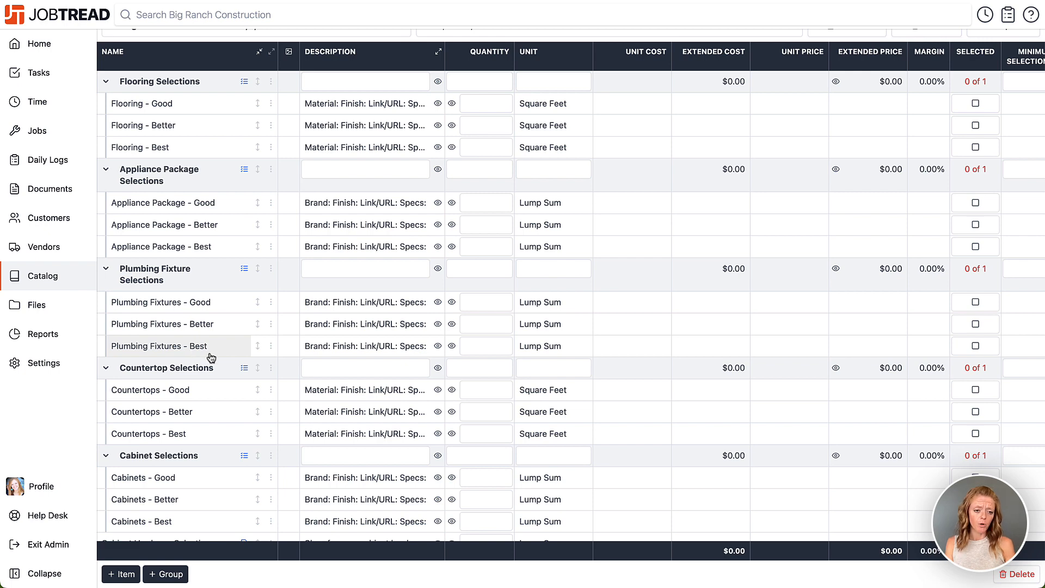
scroll(209, 355, down, 3)
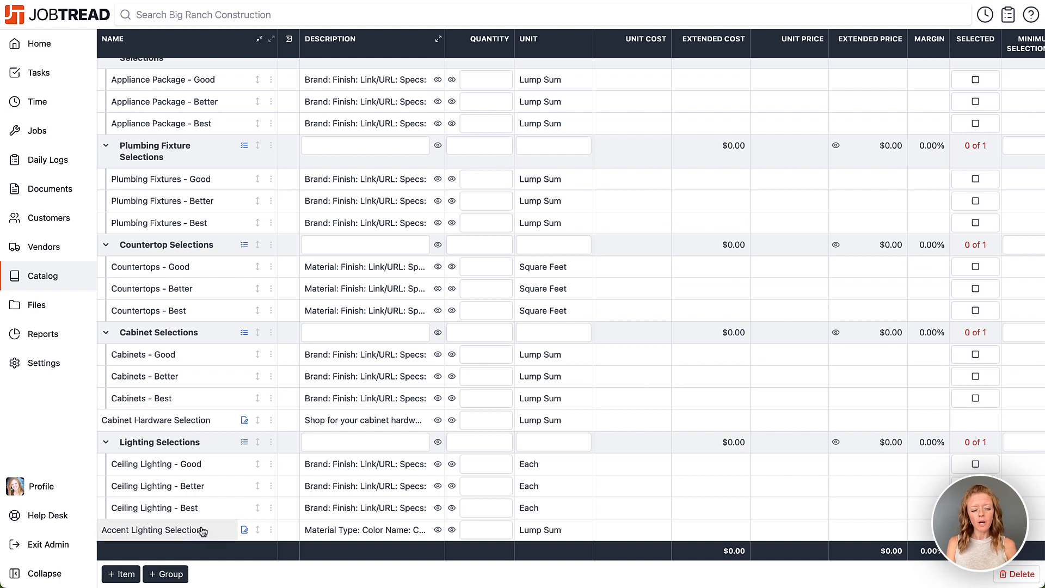
scroll(201, 531, up, 5)
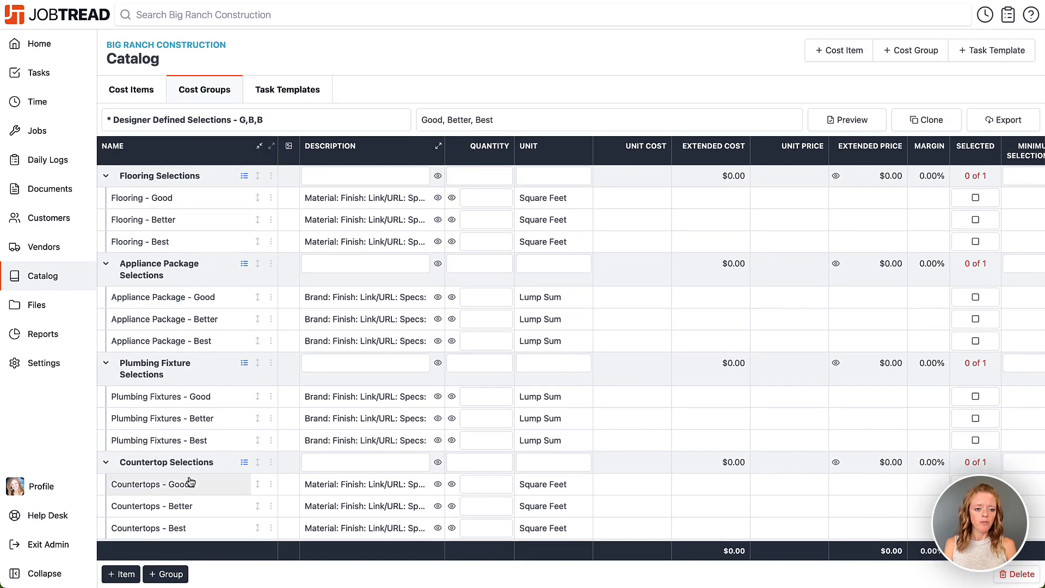
Open Job 195's selections and start a catalog import using the * Designer Defined Selections - G,B,B cost group
click(65, 141)
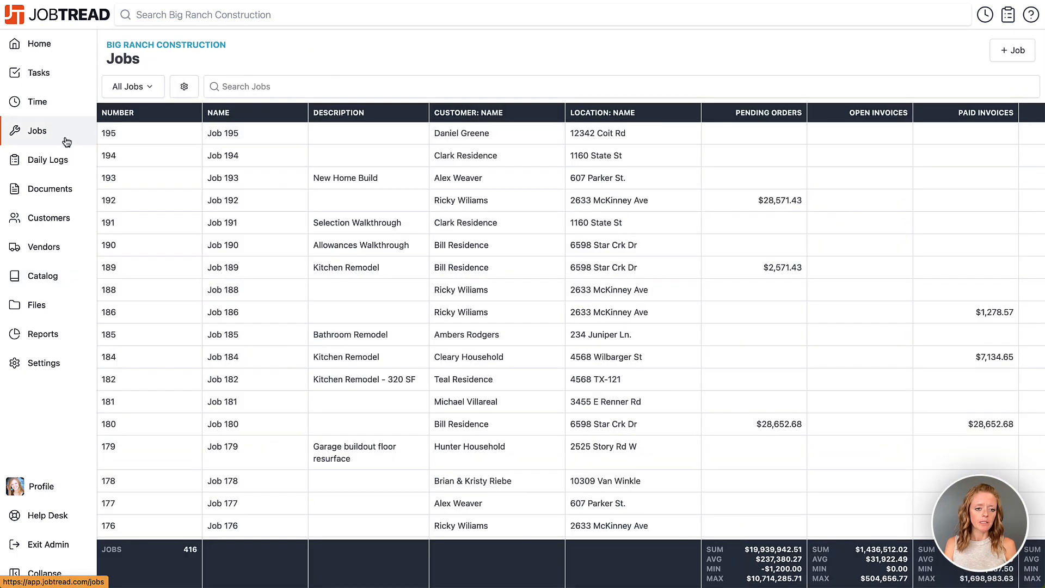
click(313, 137)
click(336, 92)
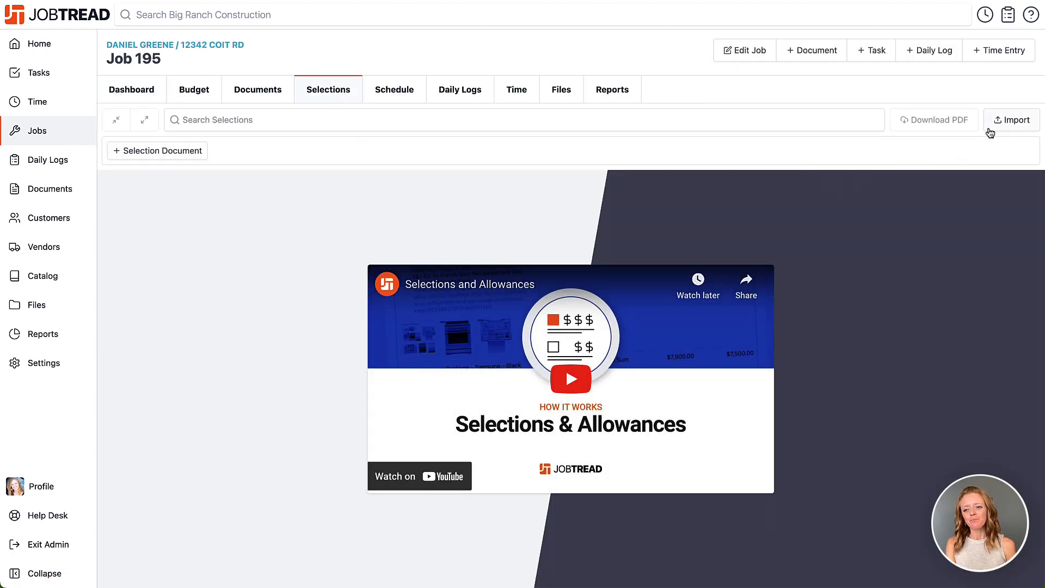
click(1005, 121)
click(999, 146)
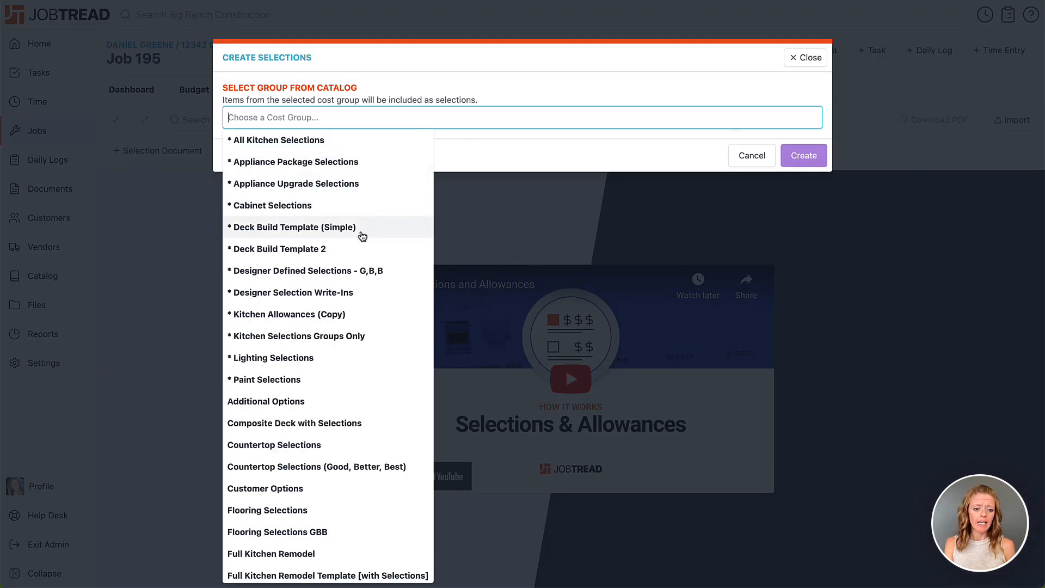
click(363, 274)
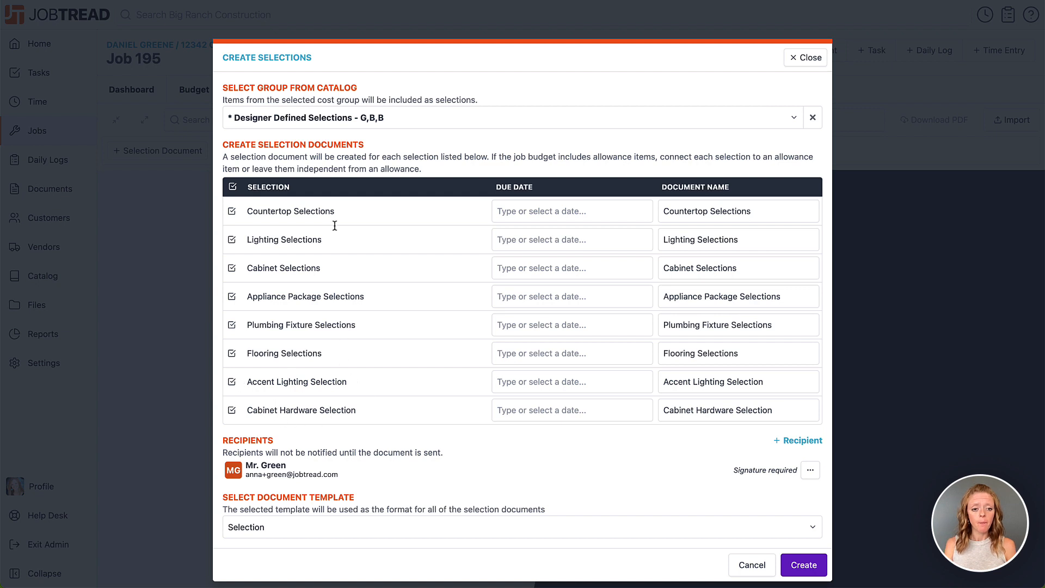
Set the due dates to Jun 15 for Countertop Selections and Jun 22 for Lighting Selections and Cabinet Selections
click(540, 210)
click(591, 308)
click(574, 240)
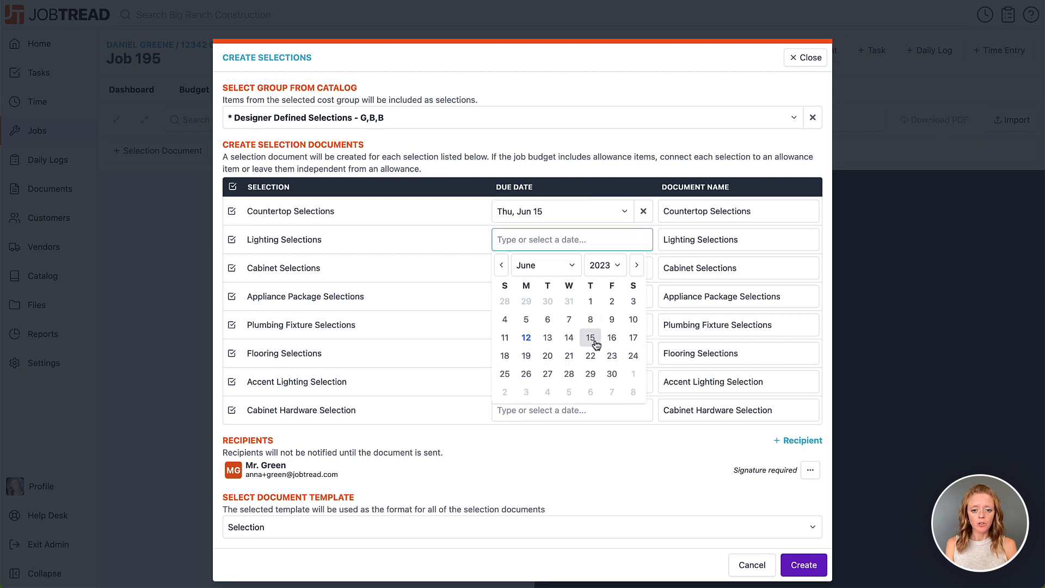
click(590, 355)
click(566, 268)
click(590, 384)
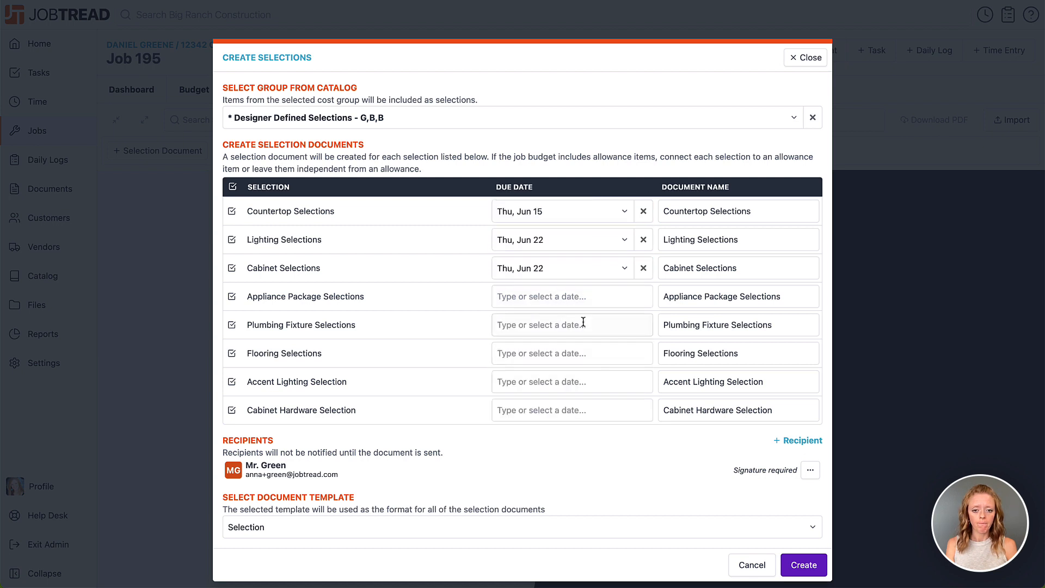
Set the due dates to Jun 22 for Appliance Package and Plumbing Fixture Selections and Jun 23 for Flooring Selections
click(574, 296)
click(590, 412)
click(573, 325)
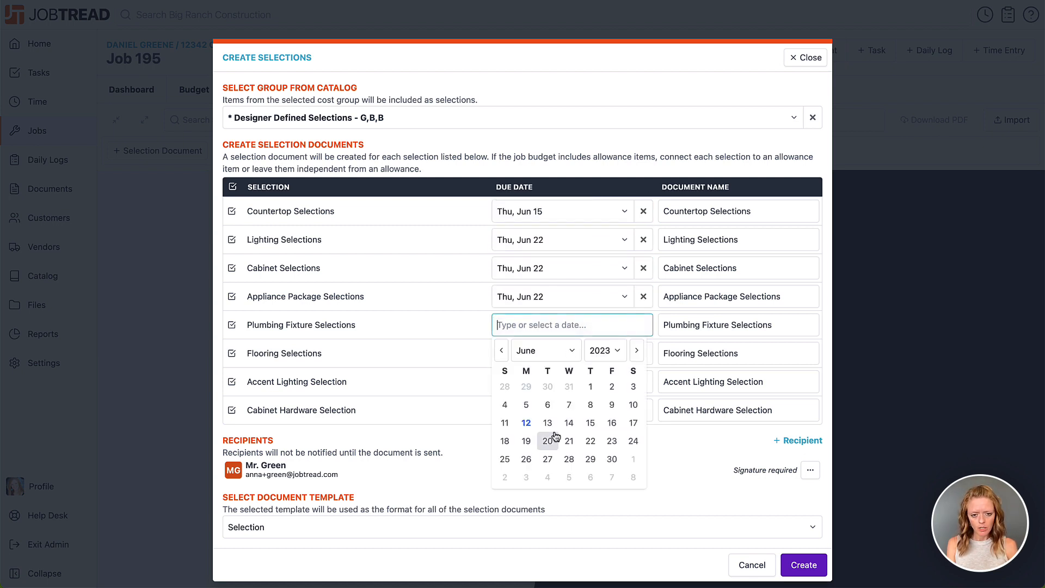
click(590, 441)
click(574, 354)
click(612, 469)
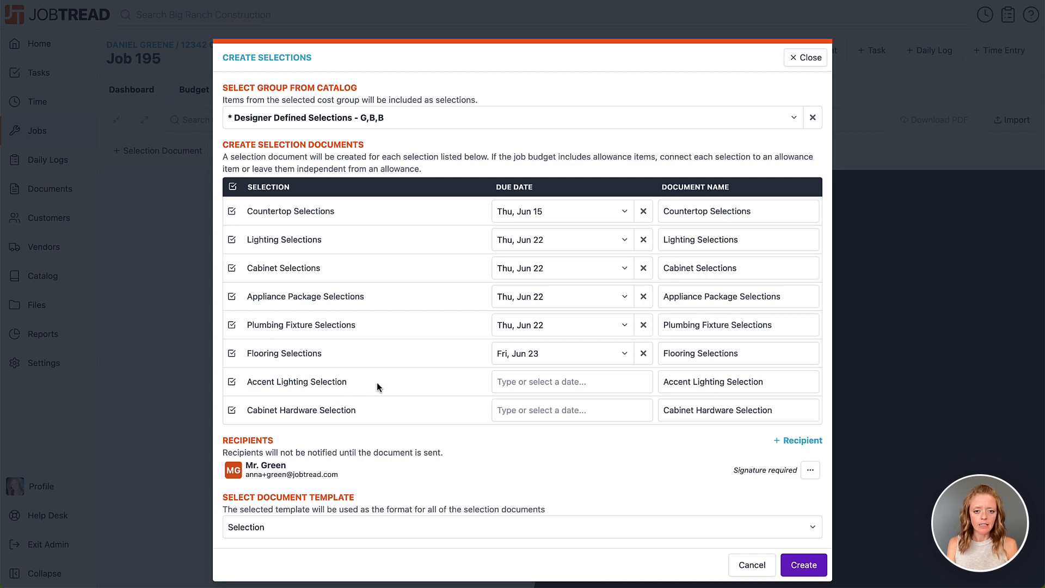
Set the Accent Lighting Selection's due date to Jun 22 and assign it to the Lighting Selections document
click(531, 384)
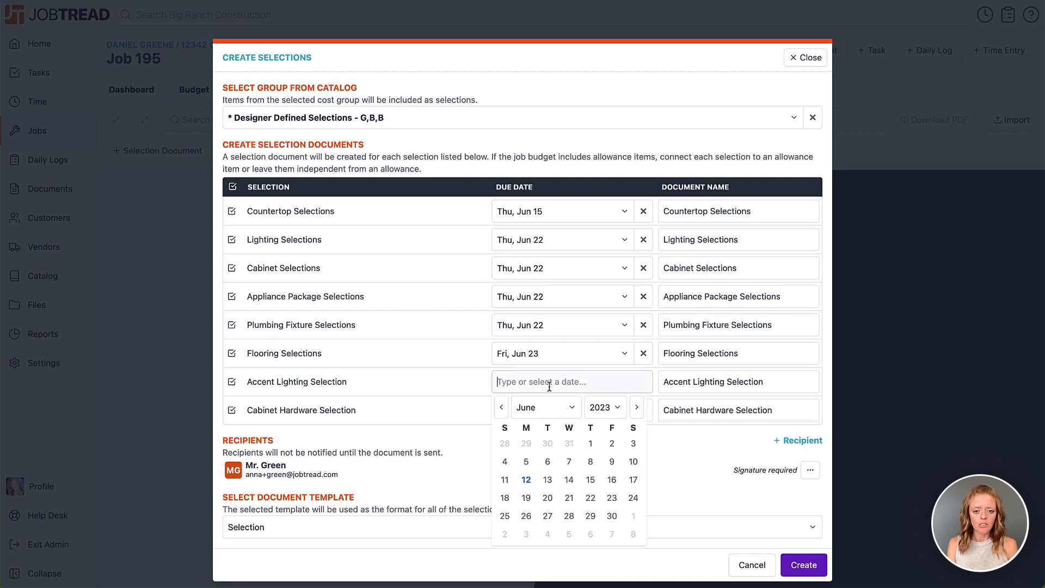
click(590, 498)
click(726, 382)
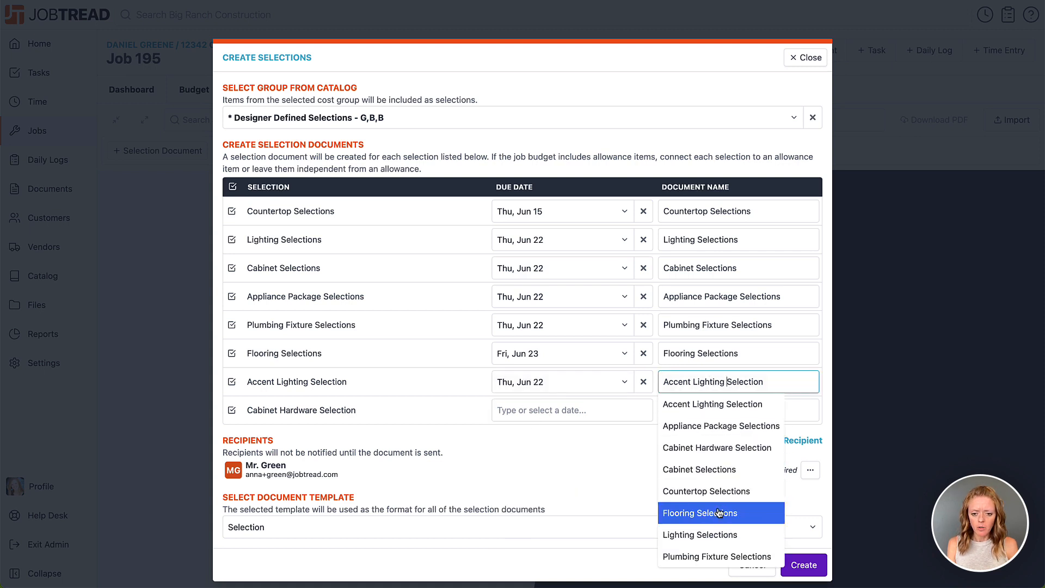
click(709, 535)
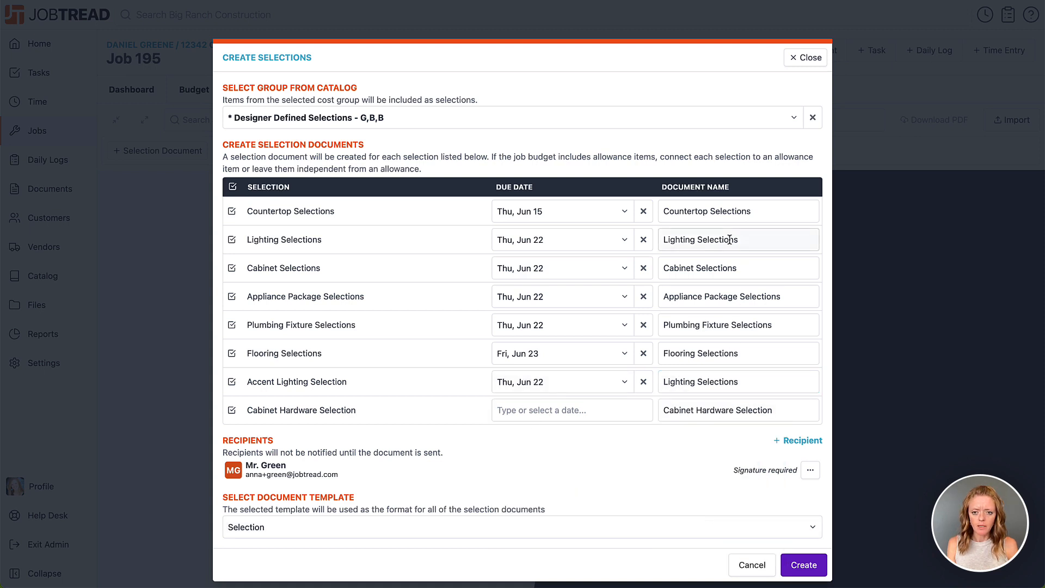
Make the Cabinet Hardware Selection due Jun 22 in the Cabinet Selections document, and create the selection documents
click(517, 415)
click(591, 528)
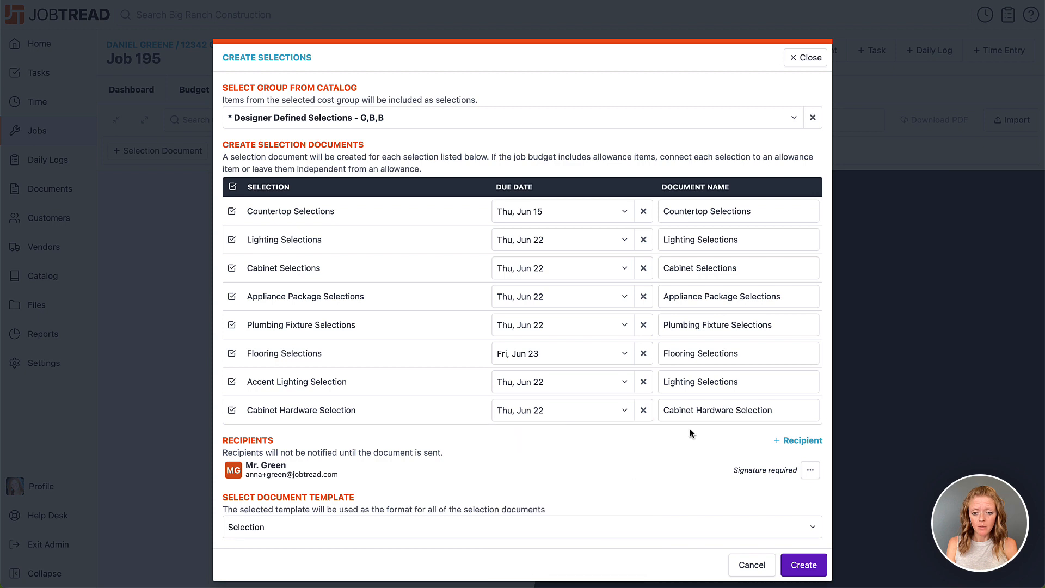
click(695, 411)
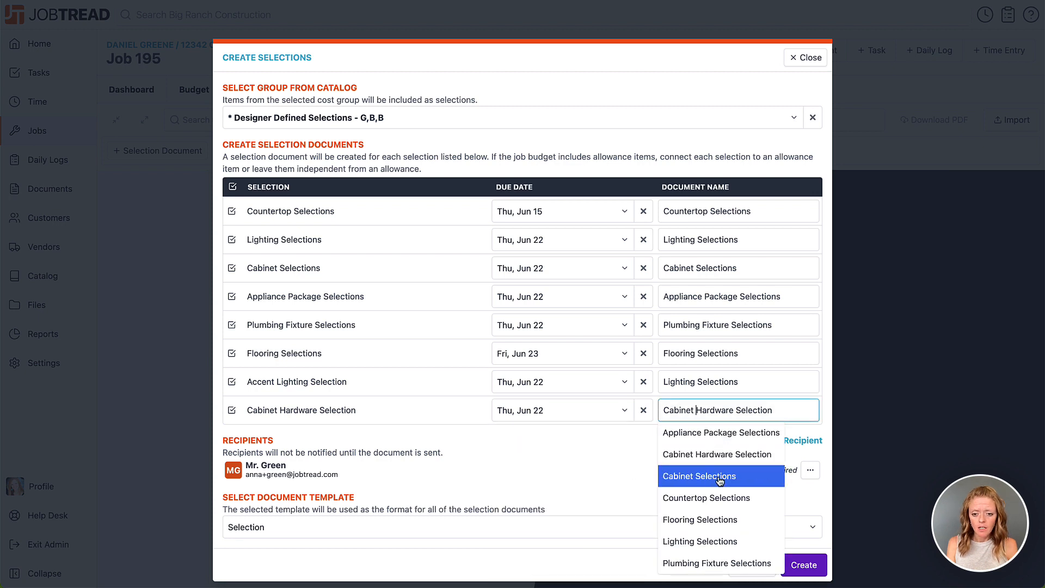
click(729, 477)
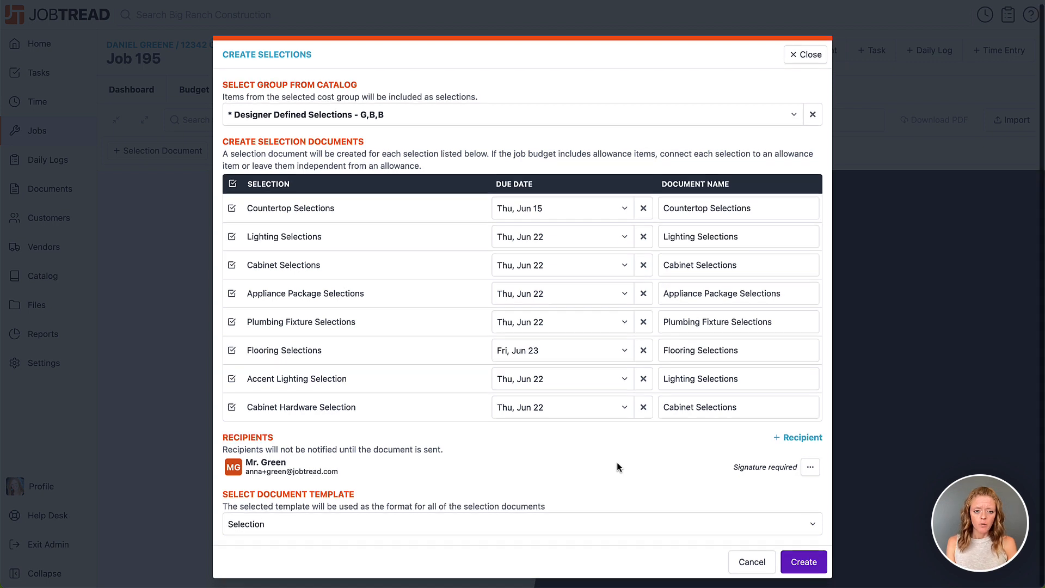
click(799, 565)
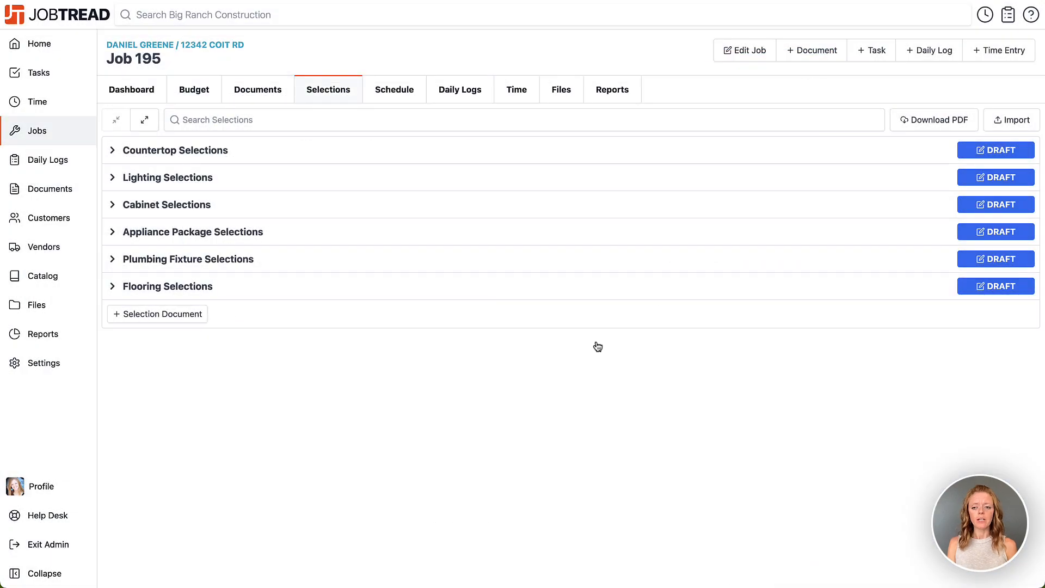
In the Countertop Selections document, rename the Countertops - Good option as Countertops - Marble, save it, and collapse the document
click(113, 152)
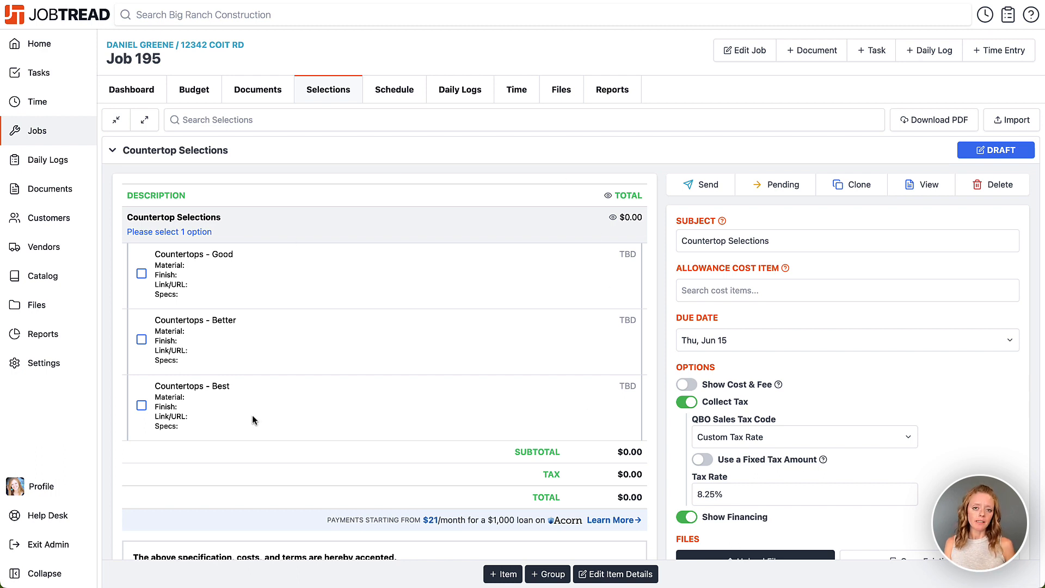
click(185, 258)
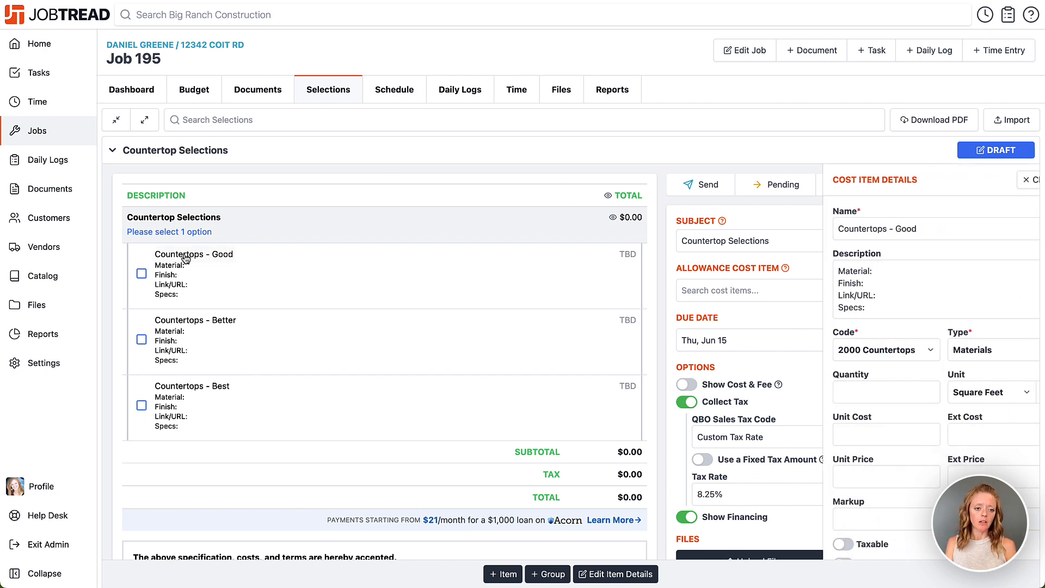
drag(948, 227, 870, 228)
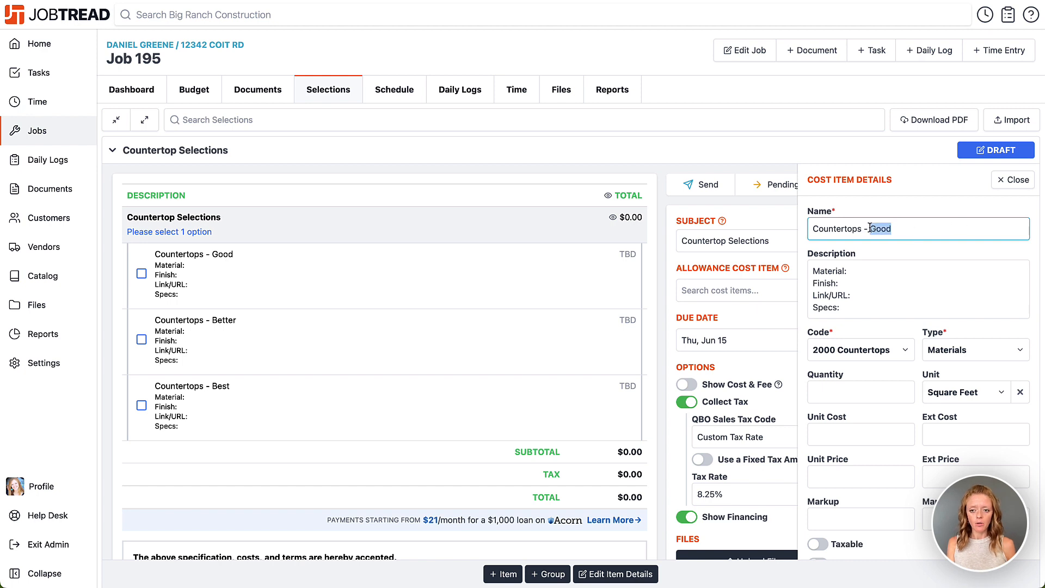
text(Marble)
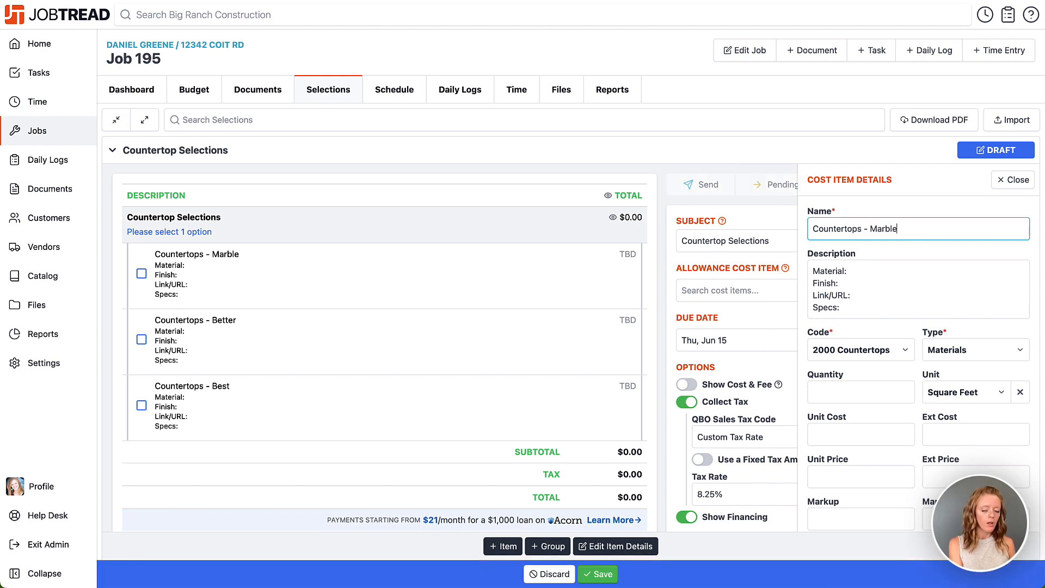
click(859, 271)
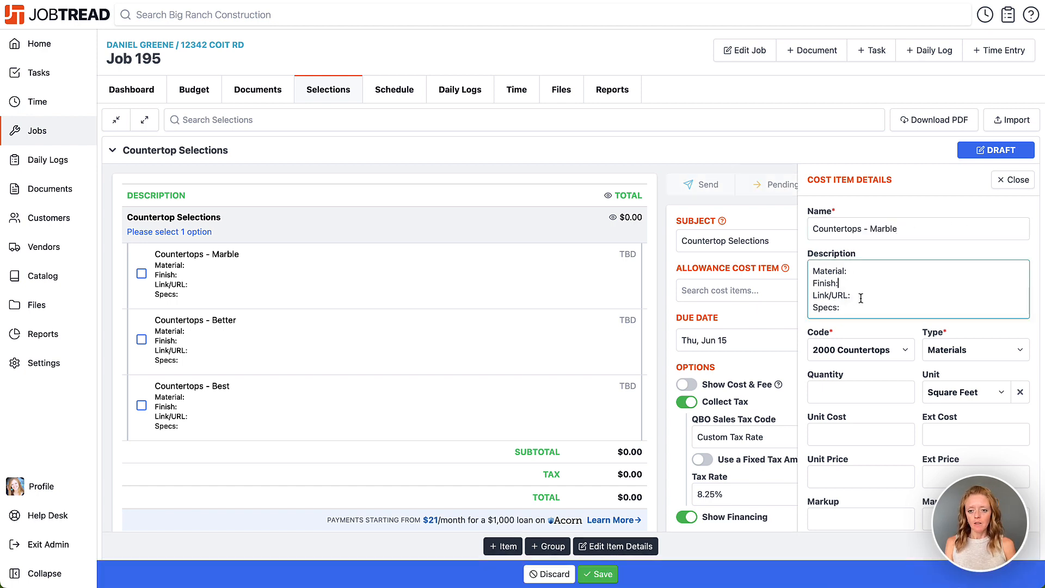
scroll(860, 309, down, 1)
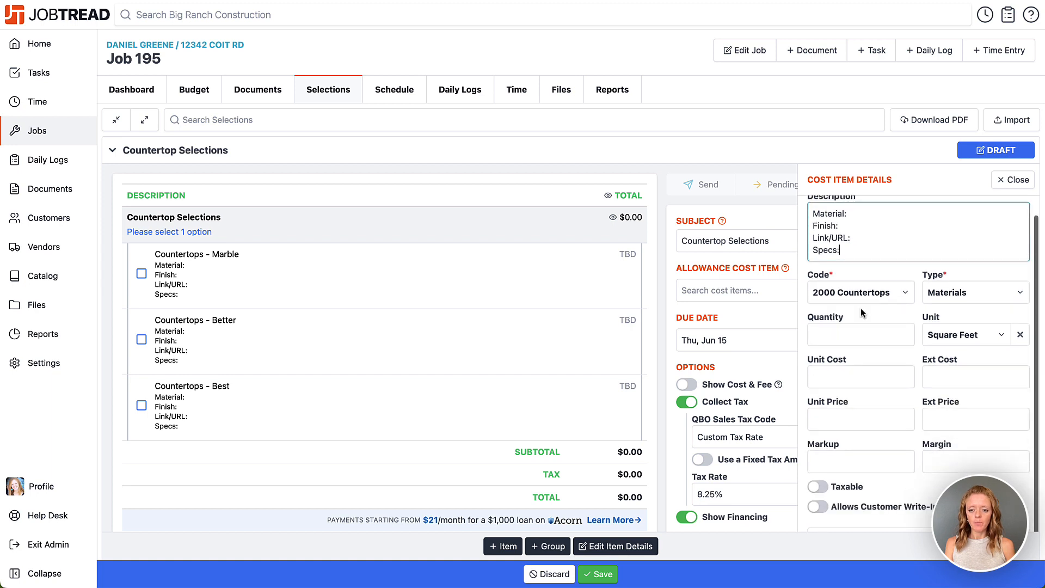
click(597, 574)
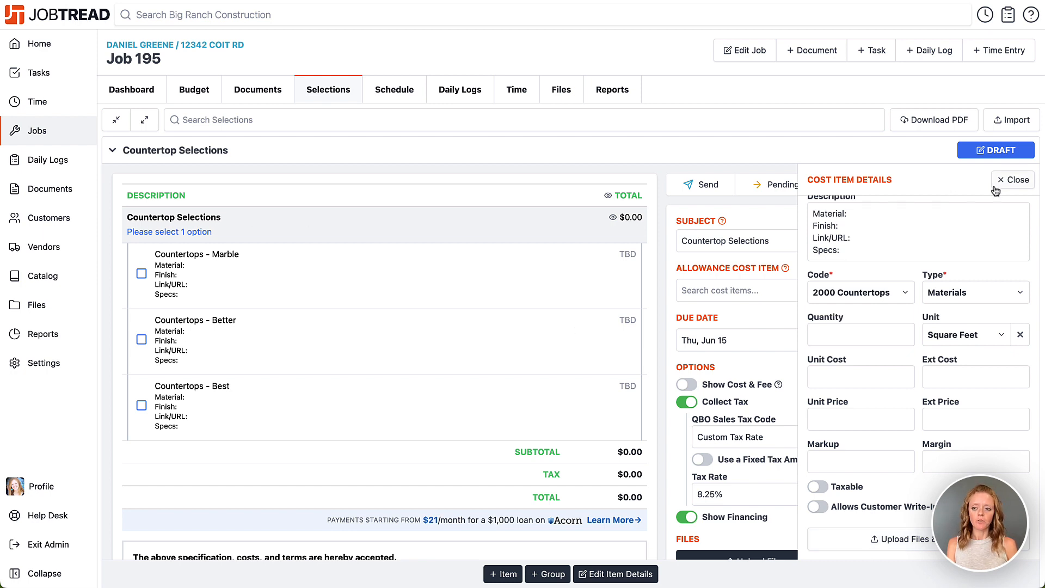
click(1014, 181)
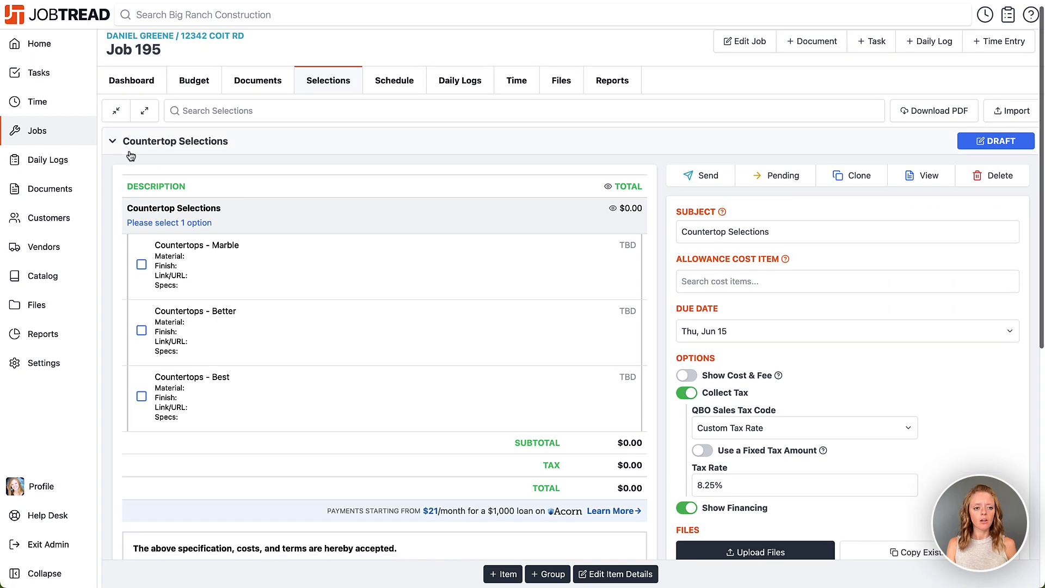
click(113, 143)
Expand the Lighting Selections document, examine its ceiling lighting options and the accent lighting write-in field, and collapse it
click(113, 183)
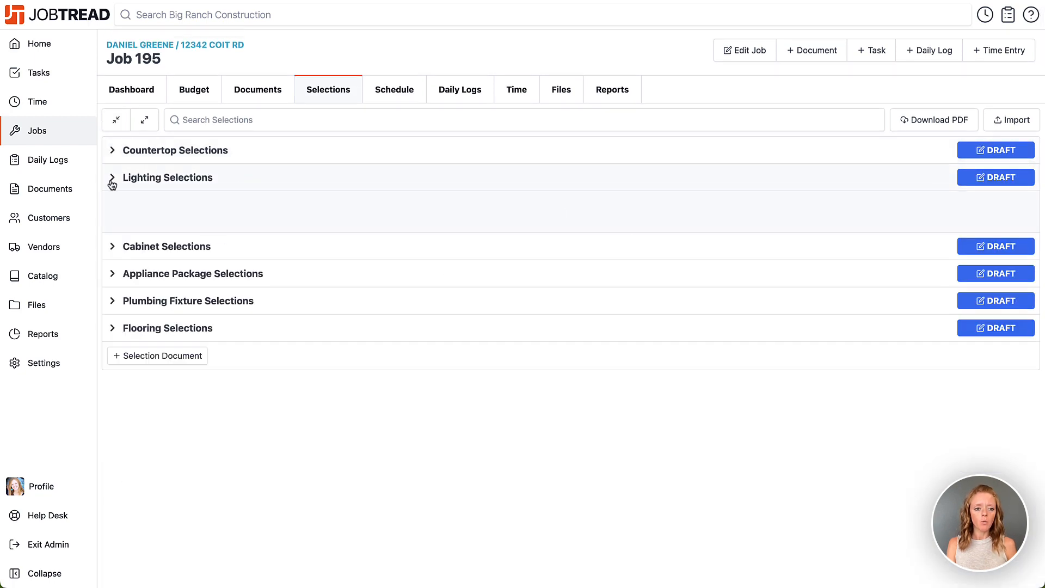
scroll(351, 515, down, 2)
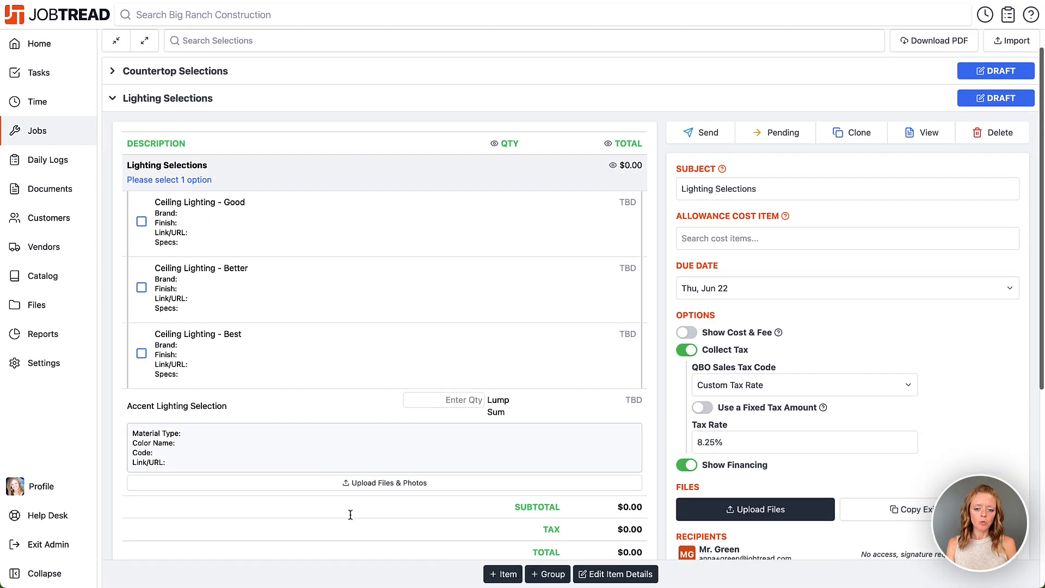
scroll(351, 514, down, 1)
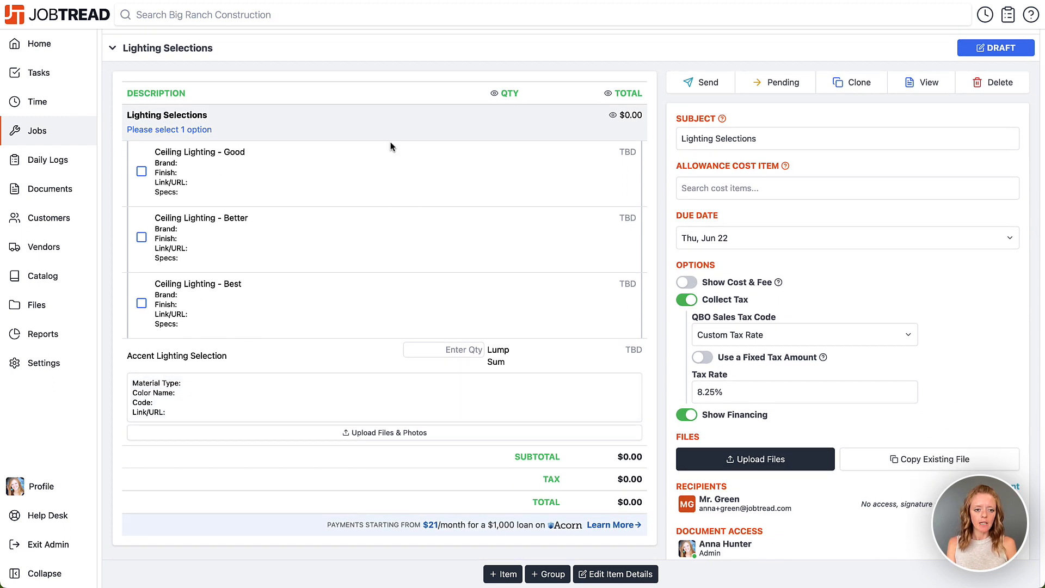
click(275, 392)
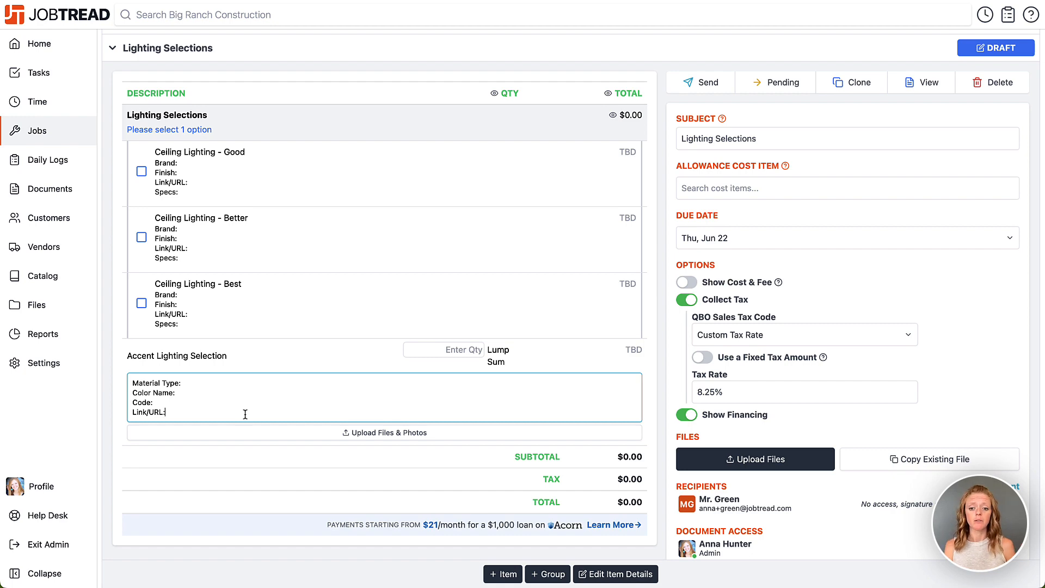
scroll(245, 411, up, 3)
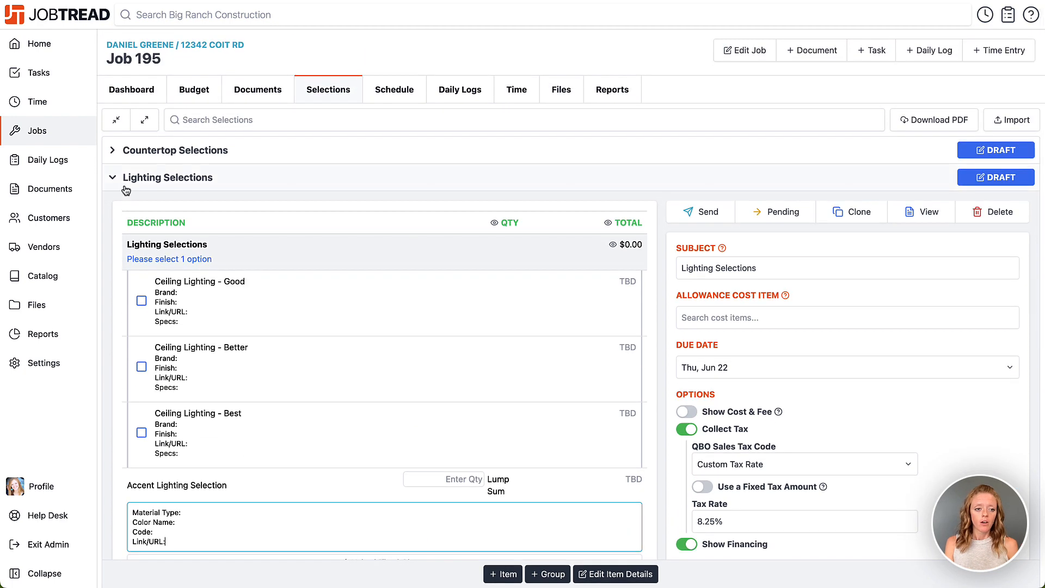
click(116, 184)
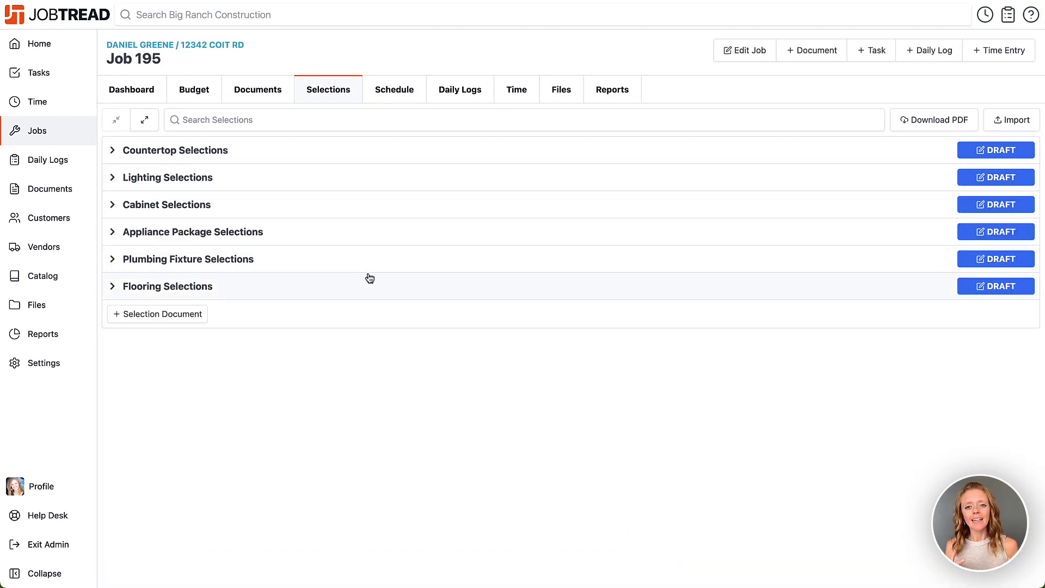